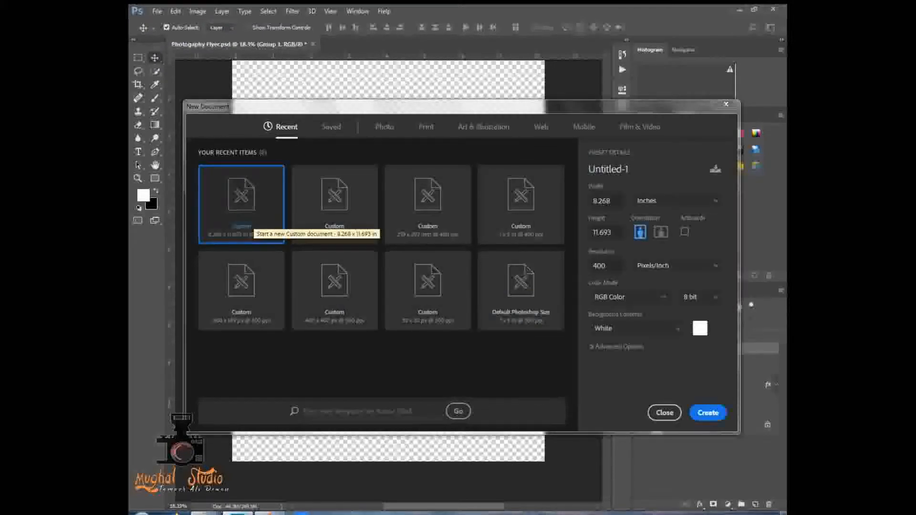
- Create a new 8.268 × 11.693 inch portrait document at 400 pixels/inch in RGB Color with a white background
left_click_drag(611, 201, 591, 201)
left_click(612, 232)
left_click_drag(612, 232, 590, 233)
left_click(659, 374)
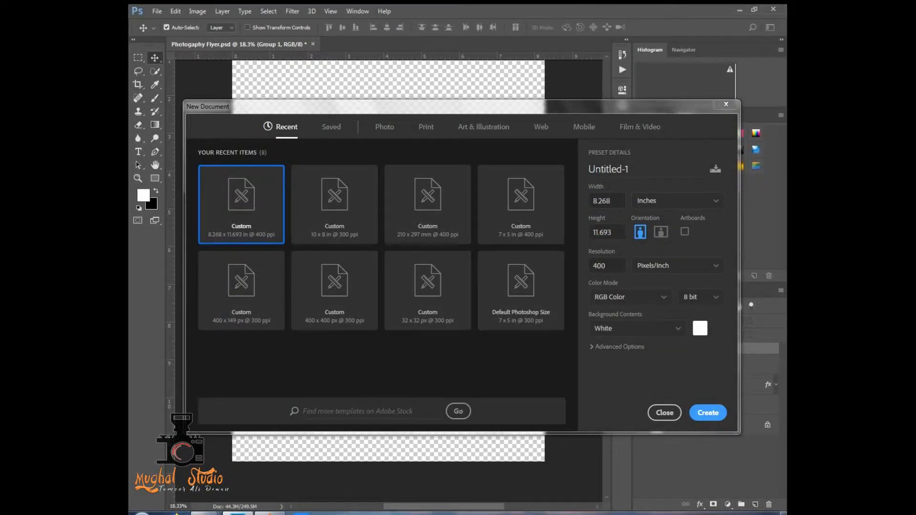
left_click(707, 413)
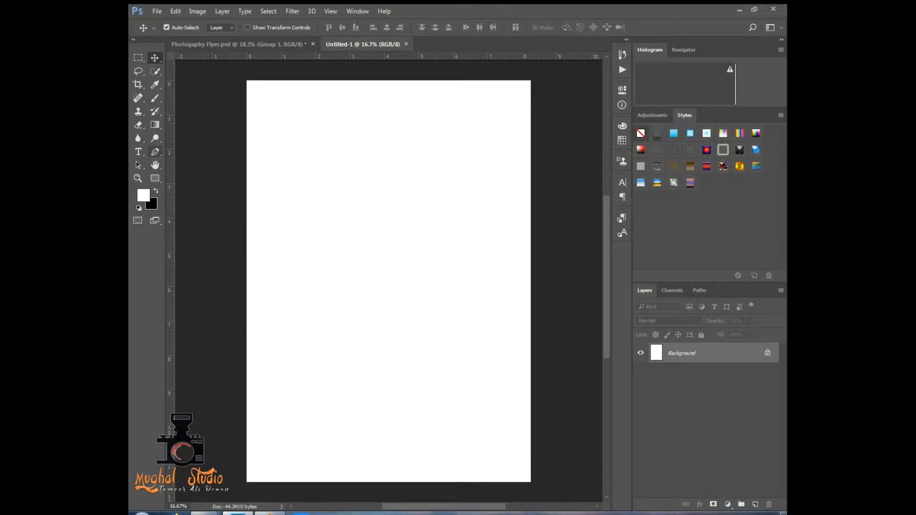
- Draw a square of about 552 px near the page's top-left corner and fill it with black
left_click(155, 178)
left_click_drag(274, 107, 296, 129)
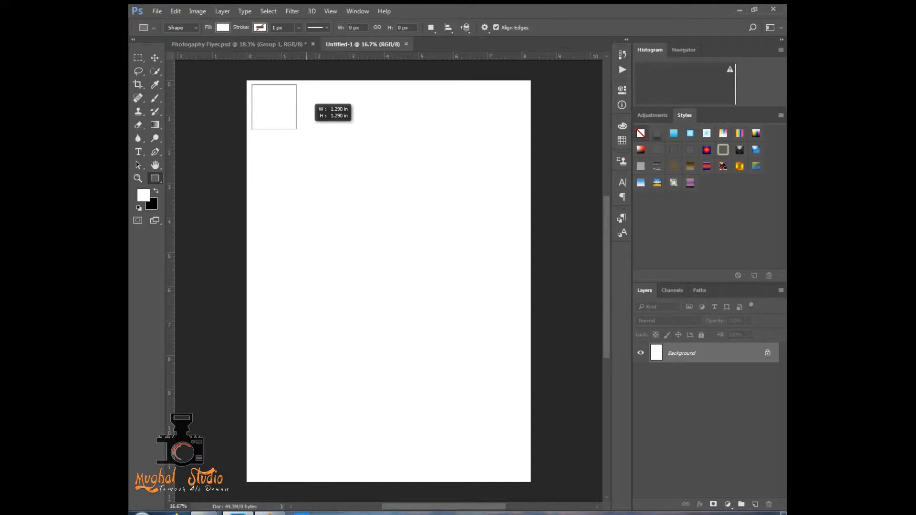
left_click_drag(296, 129, 298, 131)
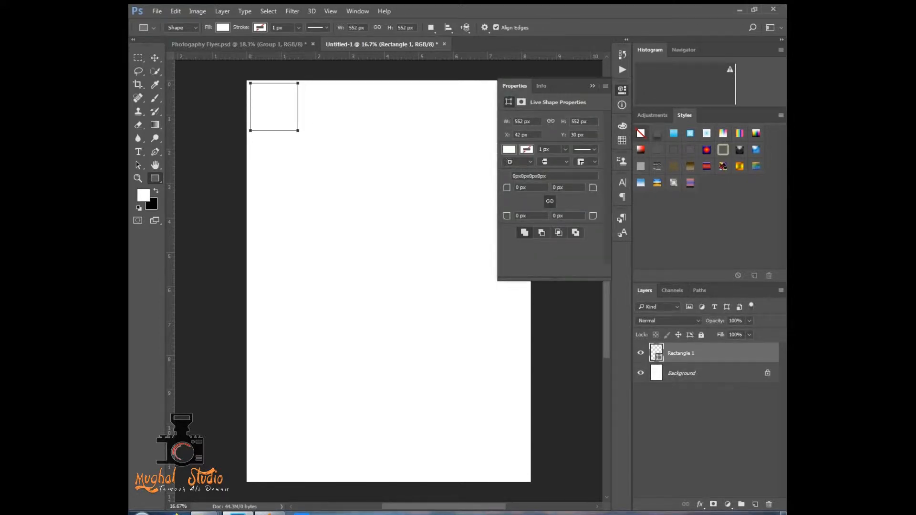
left_click(509, 150)
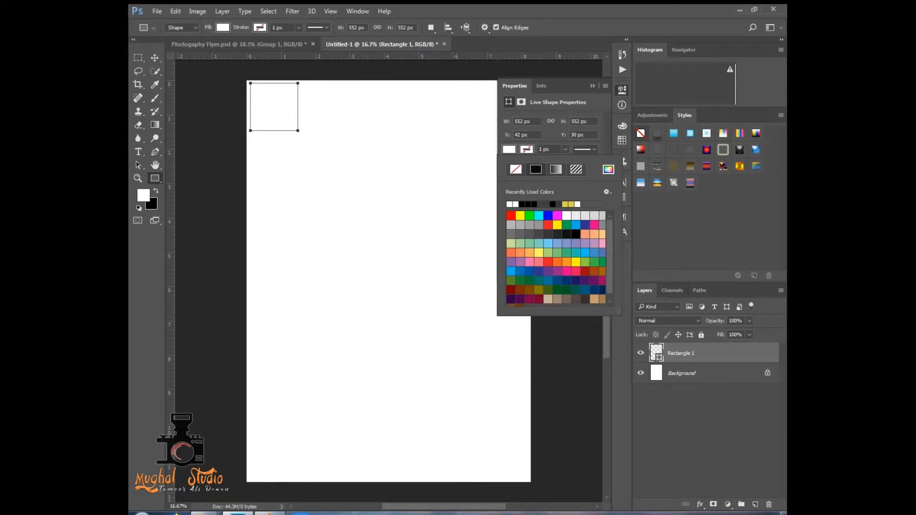
left_click(576, 234)
left_click(592, 86)
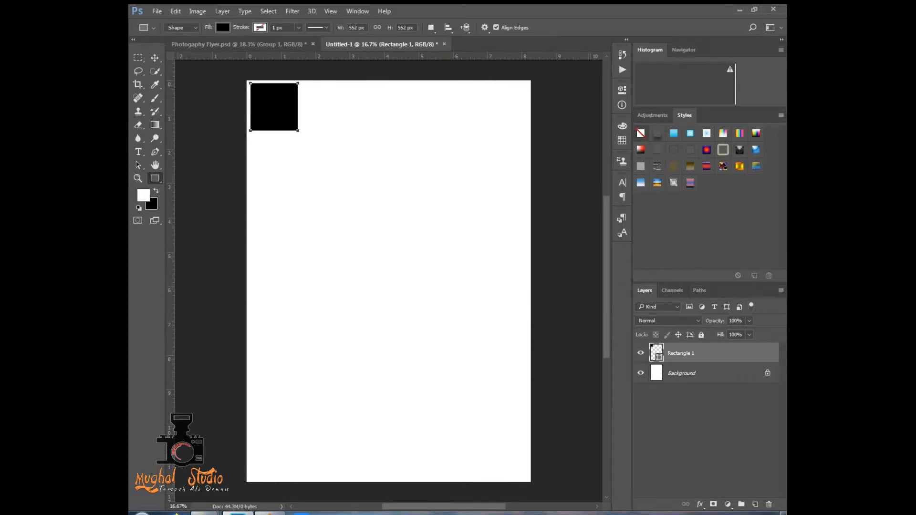
- Move the black square flush into the page's top-left corner
key("v")
left_click_drag(278, 112, 282, 111)
scroll(259, 97, "up", 7)
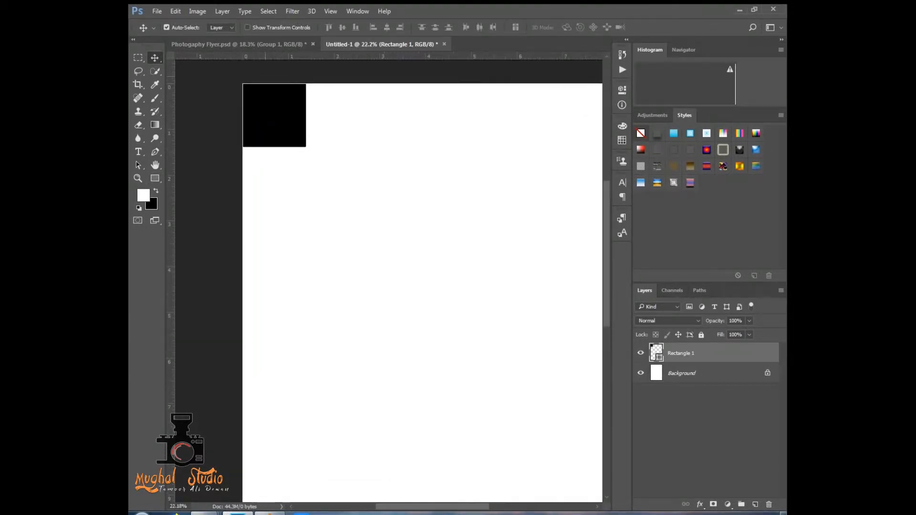
scroll(419, 291, "down", 7)
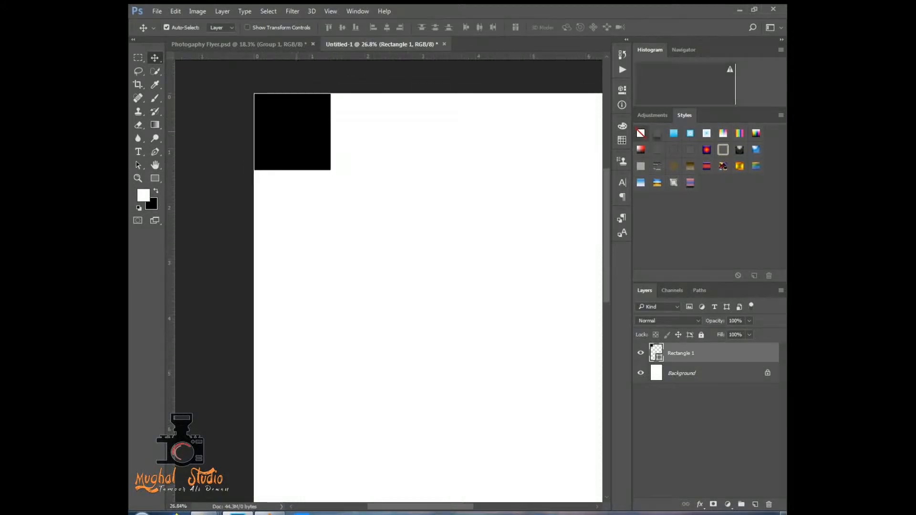
left_click_drag(304, 137, 330, 165)
key("ctrl+z")
key("ctrl+z")
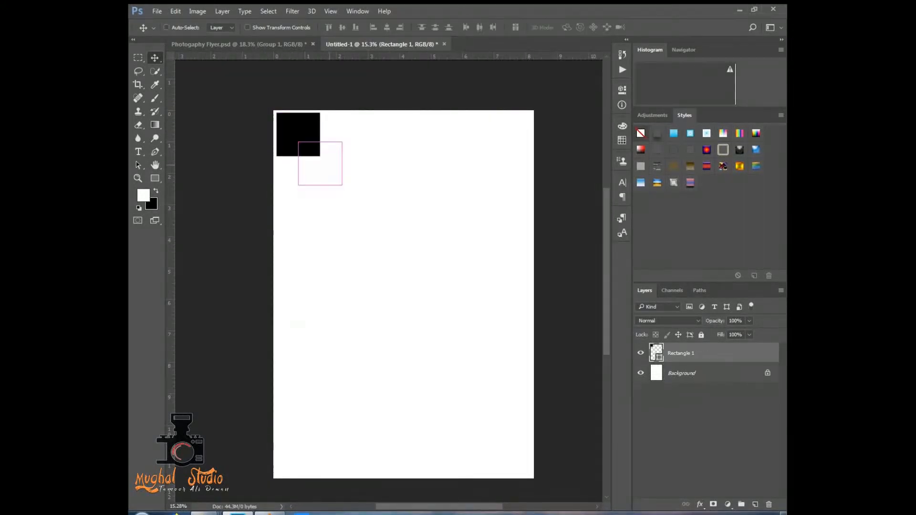
key("ctrl+z")
key("ctrl+z")
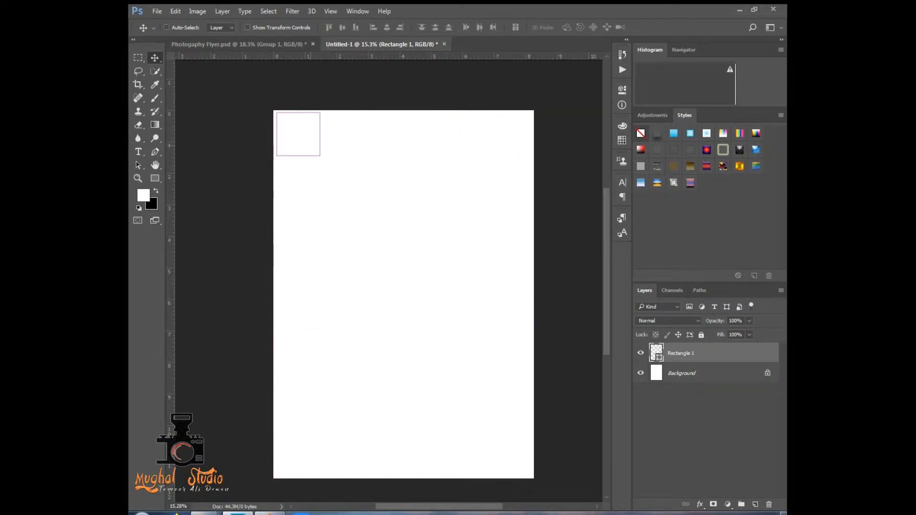
- Duplicate the black square five times, placing the copies corner to corner diagonally down to the page's right edge
left_click_drag(308, 143, 441, 305)
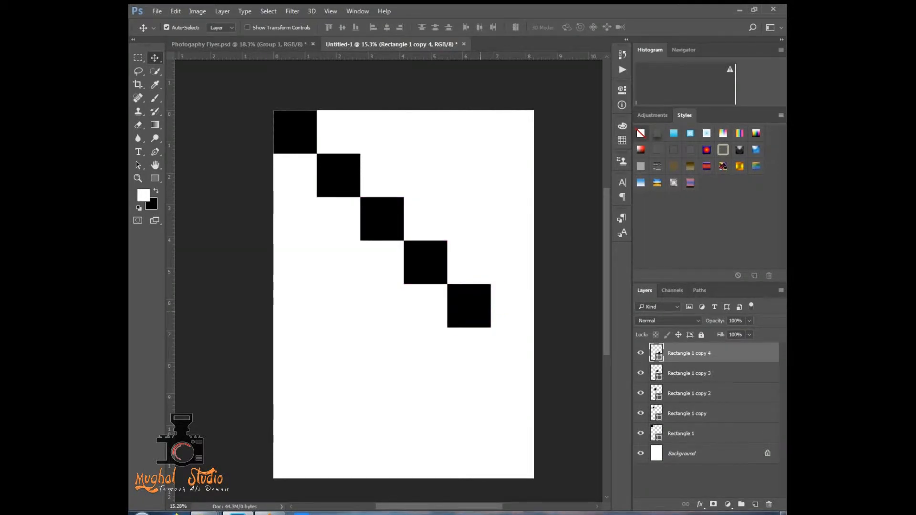
left_click_drag(482, 289, 525, 332)
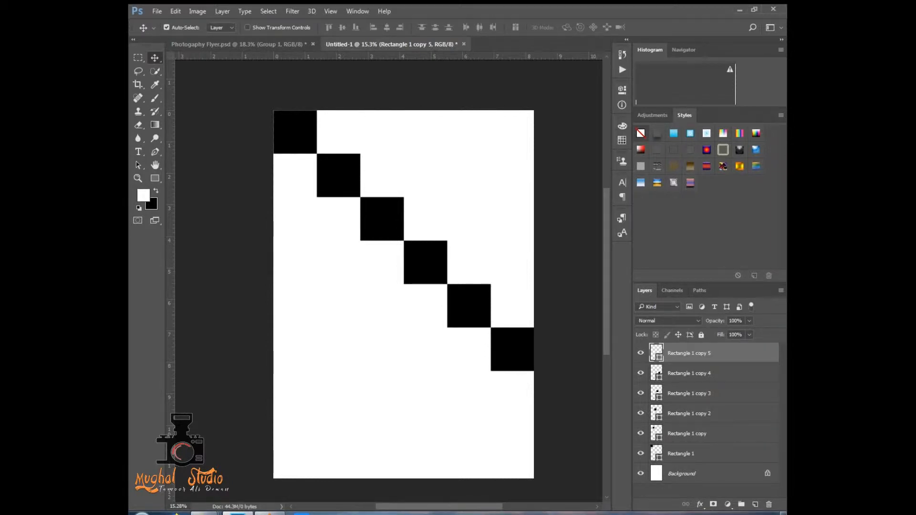
left_click(696, 454, "ctrl")
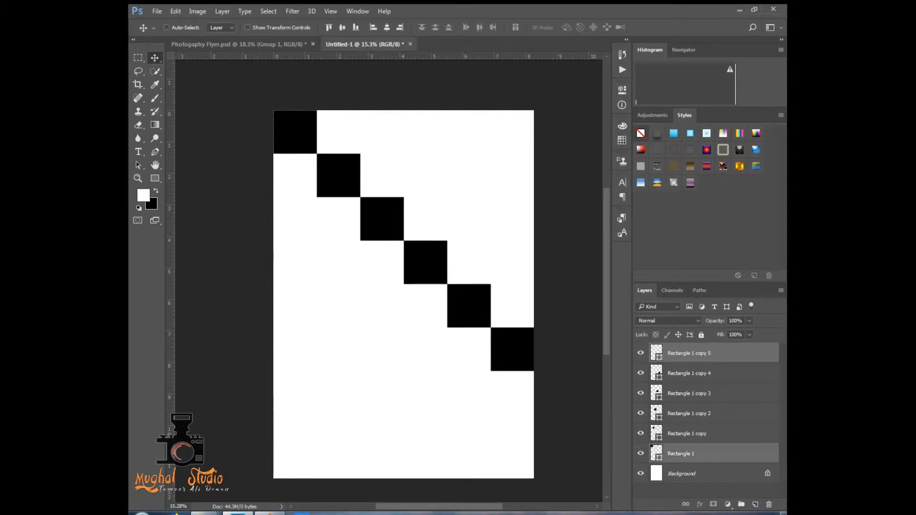
left_click(696, 434, "ctrl")
left_click(697, 434)
left_click(696, 413)
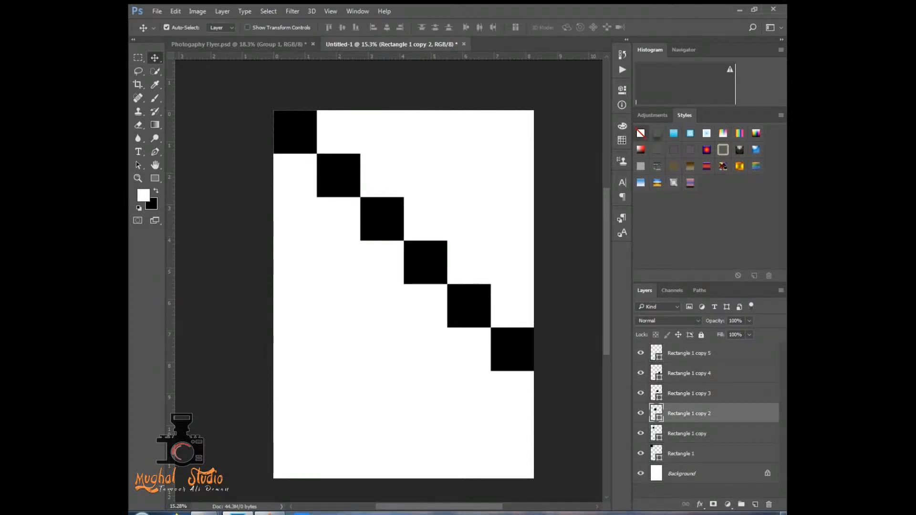
- With the Background layer active, start a Pen path from the page's top-left corner diagonally through the squares to just beyond the right edge
left_click(696, 474)
scroll(403, 288, "down", 3)
scroll(404, 287, "up", 2)
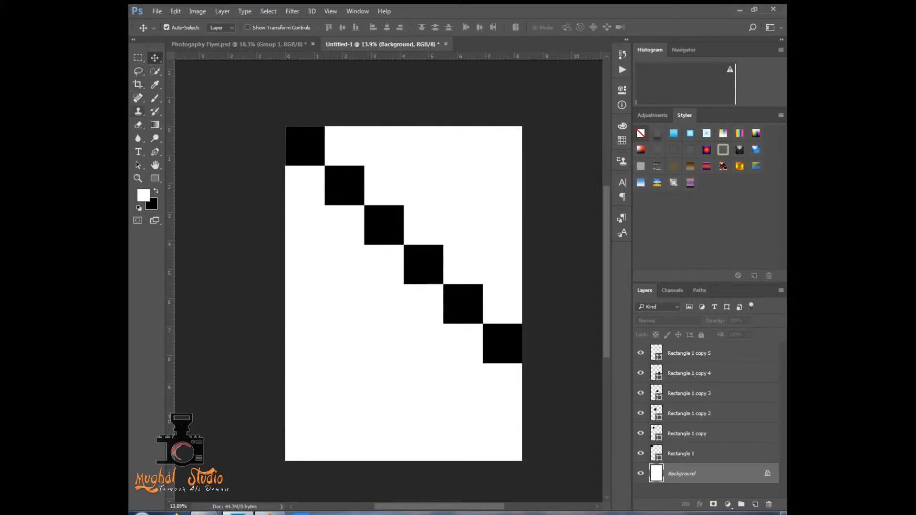
key("p")
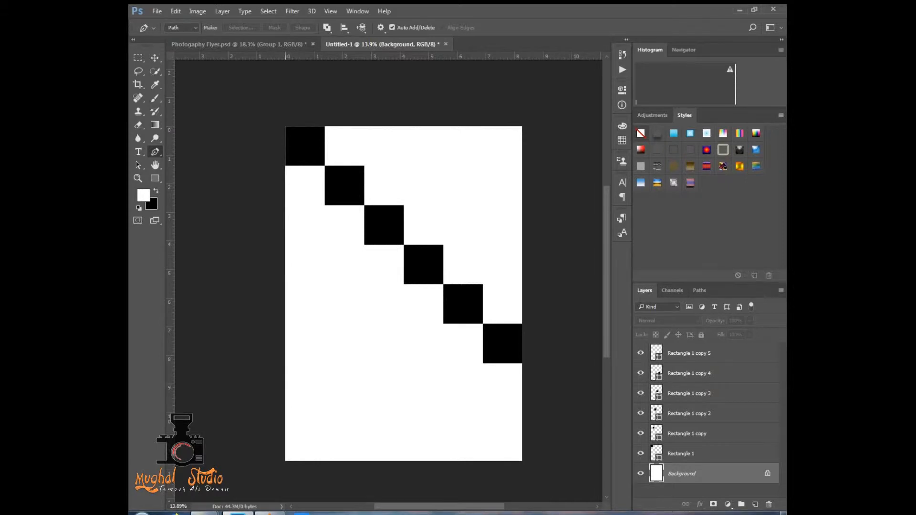
left_click(285, 128)
left_click(523, 364)
key("alt")
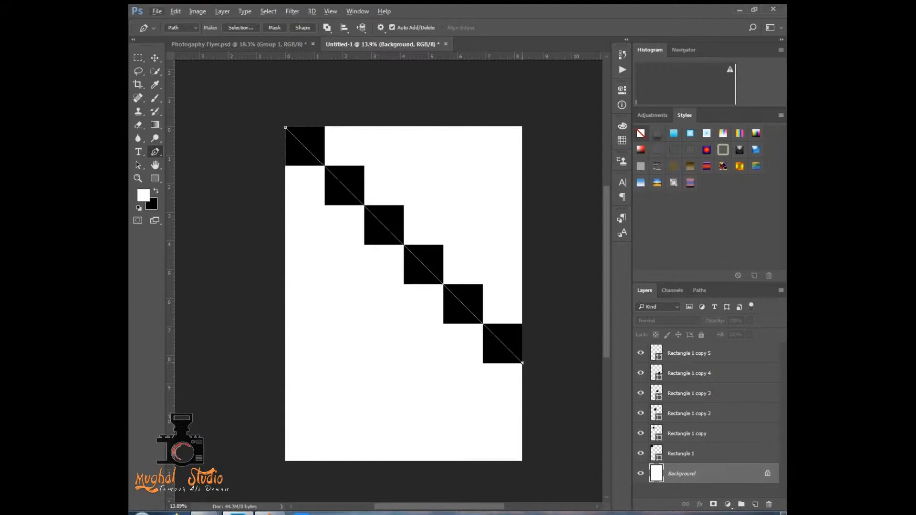
left_click_drag(522, 364, 532, 373)
scroll(533, 372, "up", 5)
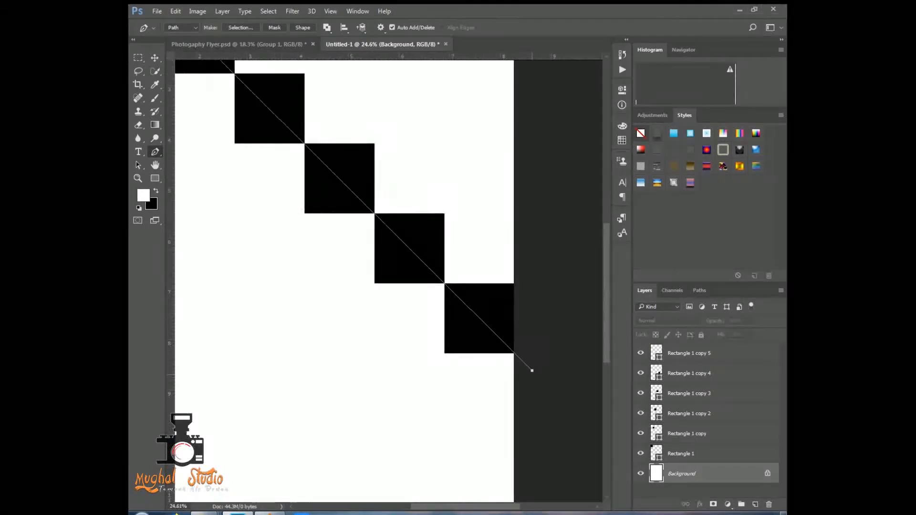
scroll(534, 373, "down", 6)
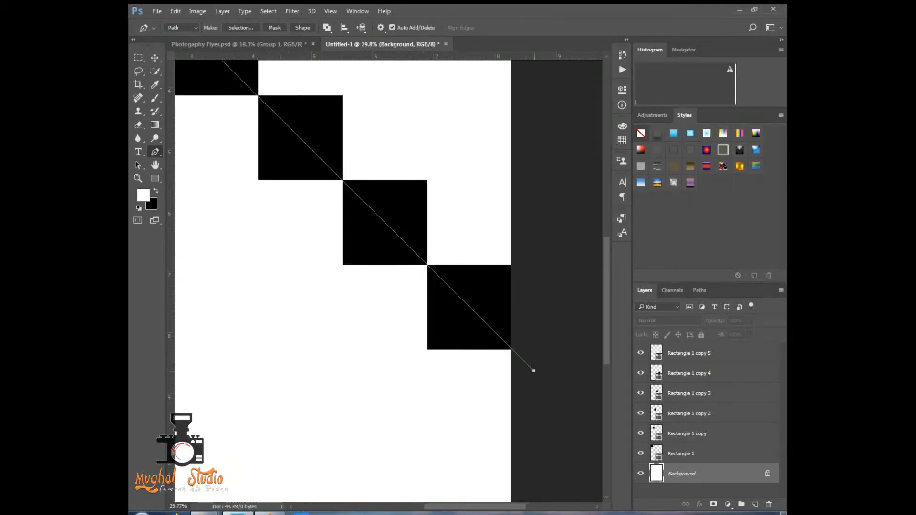
left_click_drag(551, 395, 546, 379)
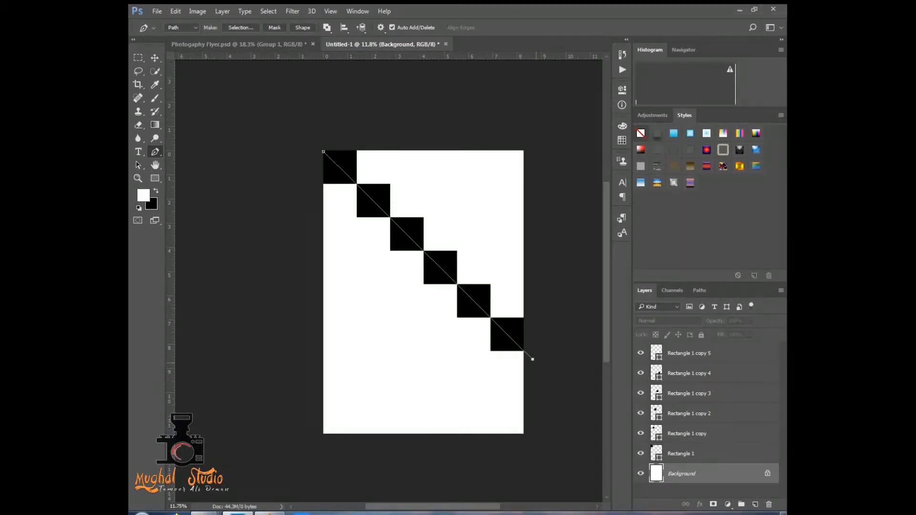
- Continue the path outside the page's lower and left edges and close it at the top-left starting point
left_click(524, 455)
left_click(363, 465)
left_click(300, 432)
left_click(291, 373)
left_click(301, 228)
left_click(324, 151)
key("v")
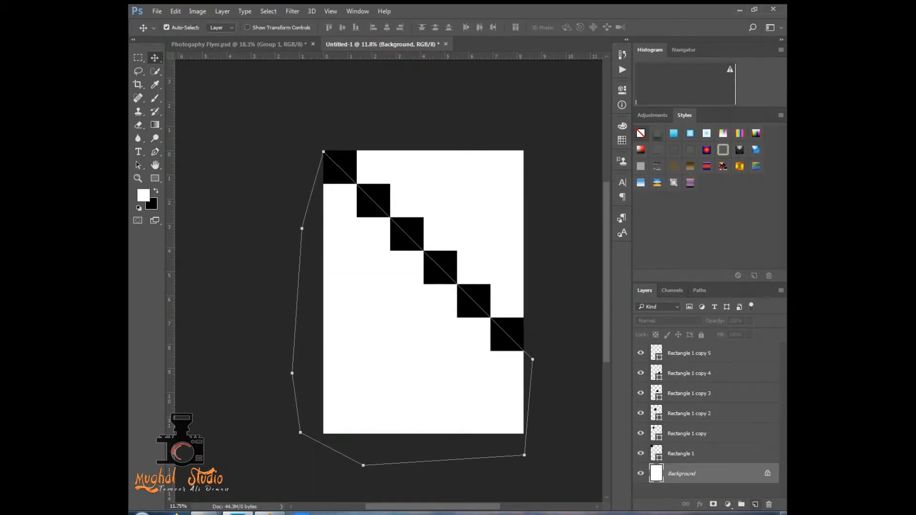
- Add a gradient fill layer shaped by the path above the Background, using the white-to-purple gradient preset
left_click(754, 504)
left_click(727, 504)
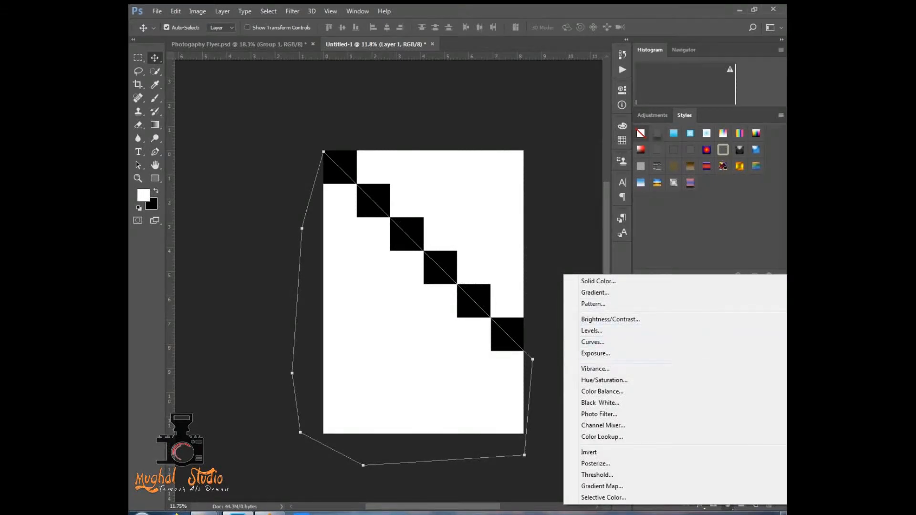
left_click(595, 292)
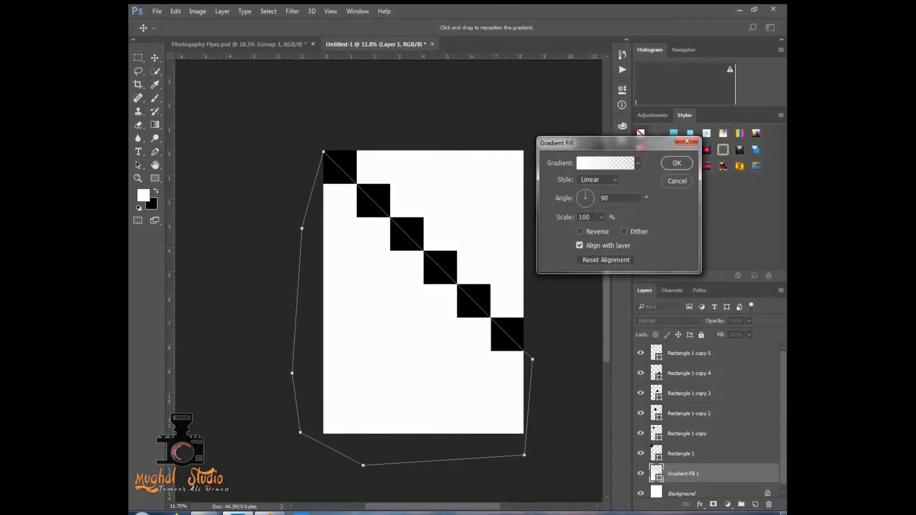
left_click(637, 163)
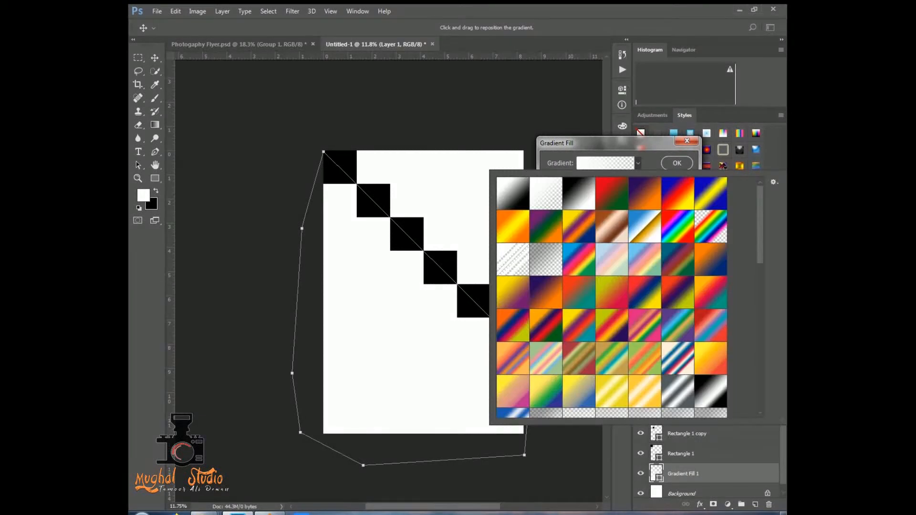
scroll(677, 336, "down", 10)
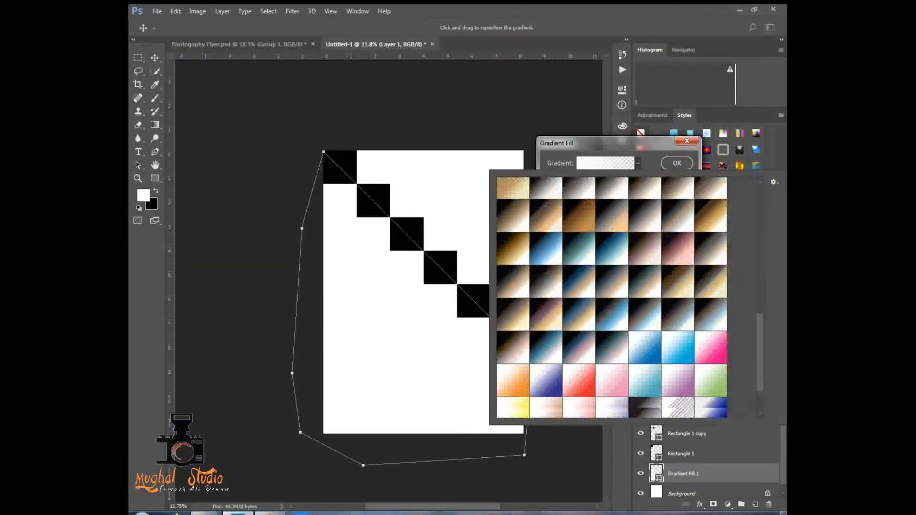
left_click(677, 336)
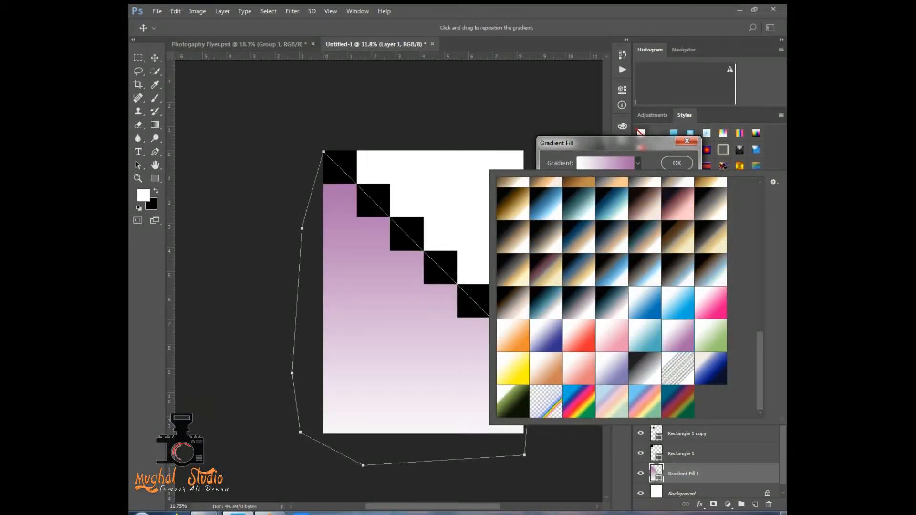
key("Return")
key("Return")
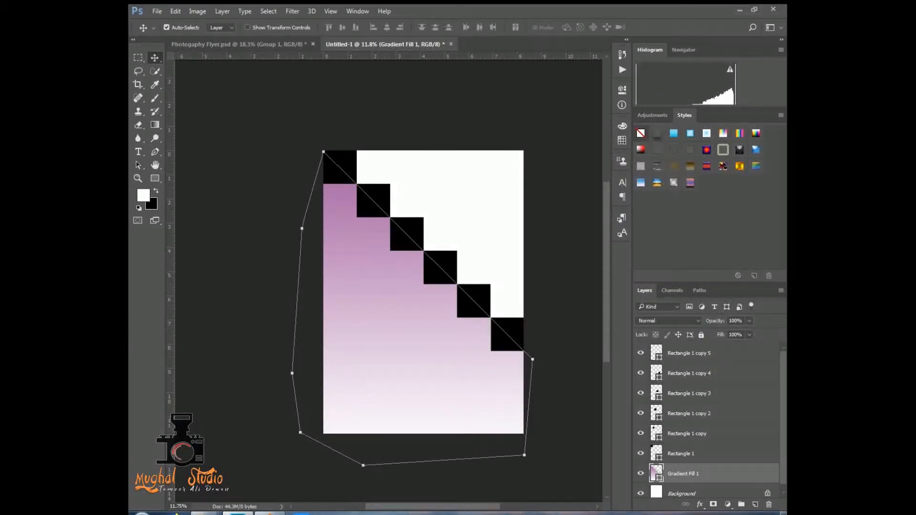
- Apply a Gradient Overlay layer style to the gradient fill layer, then deselect the layer and hide its path outline
right_click(725, 473)
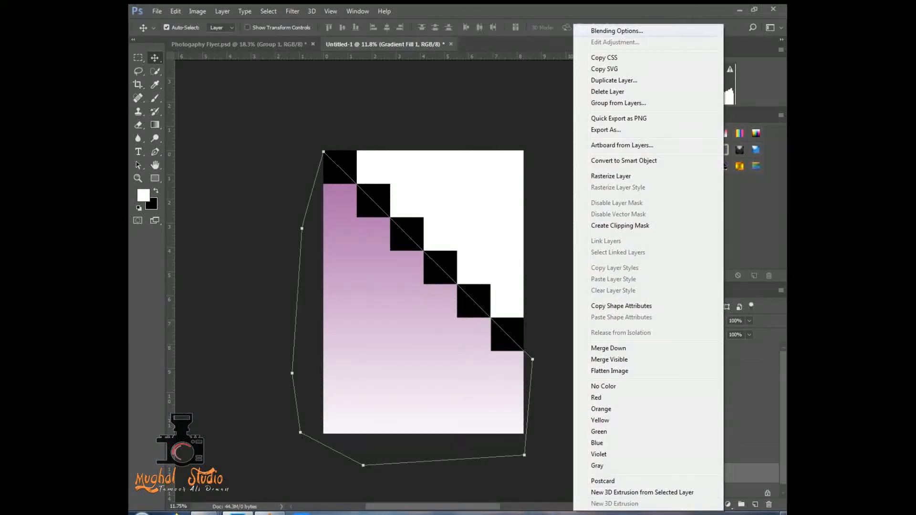
left_click(620, 29)
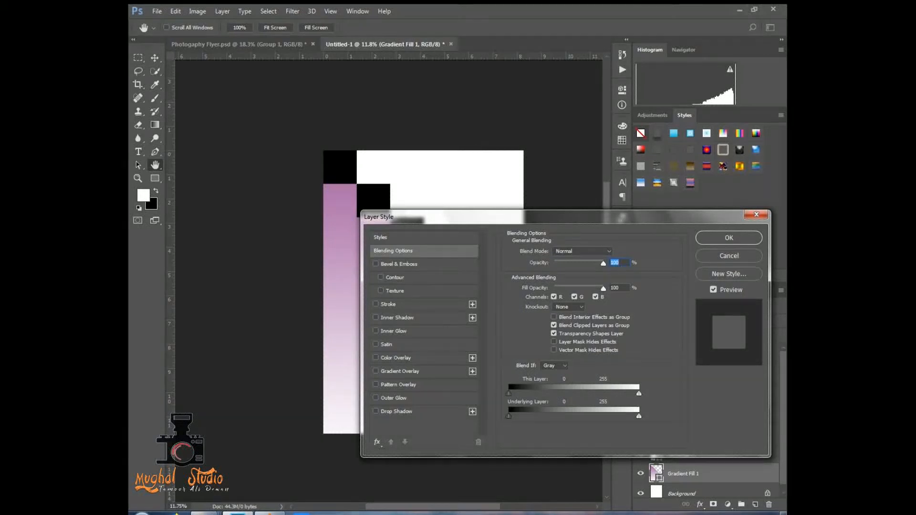
left_click(376, 370)
left_click(728, 237)
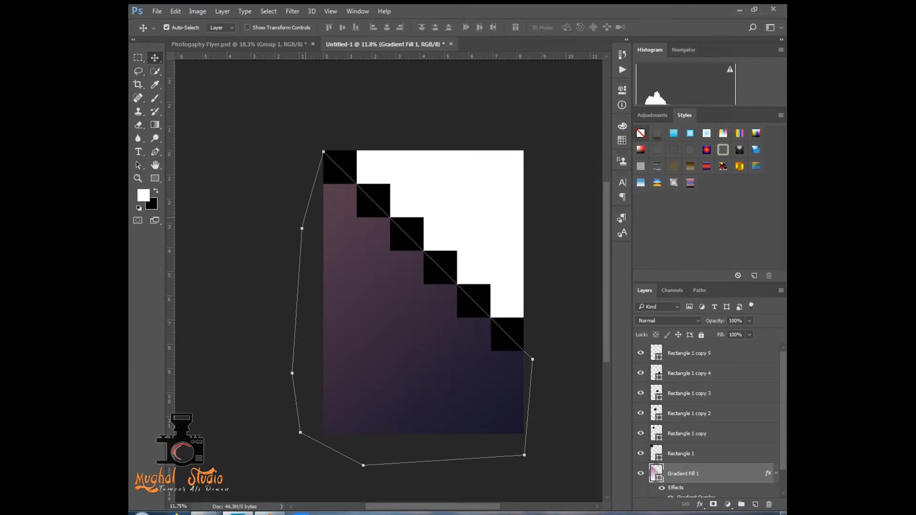
left_click(481, 119)
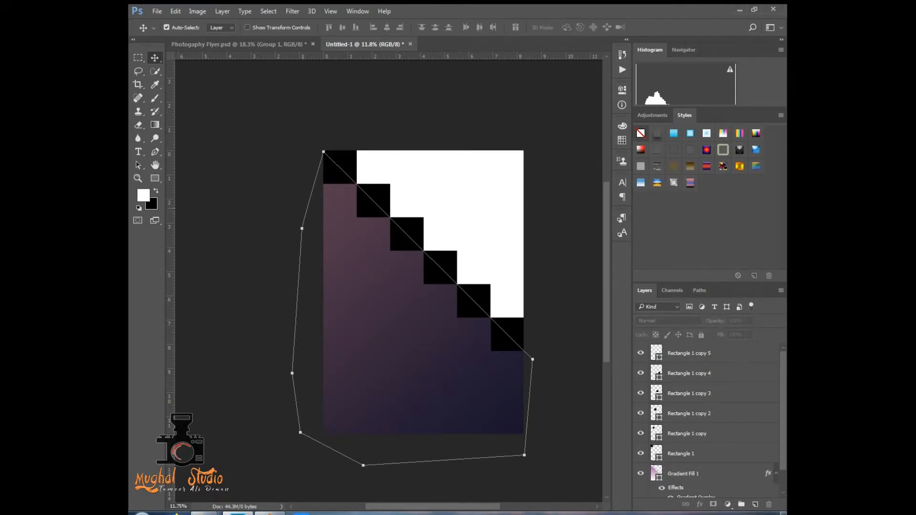
key("Return")
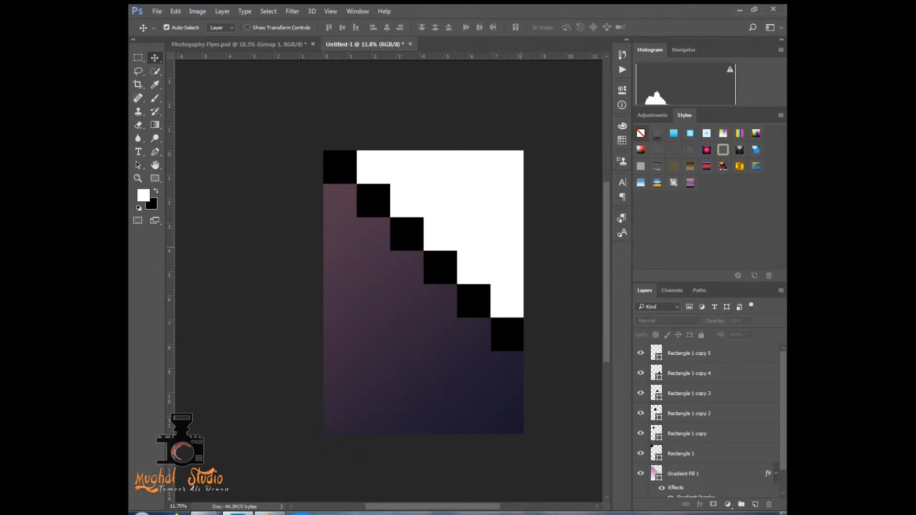
- Select all six black square layers, from Rectangle 1 to Rectangle 1 copy 5, and merge them into one layer
scroll(521, 247, "up", 3)
left_click_drag(597, 337, 566, 320)
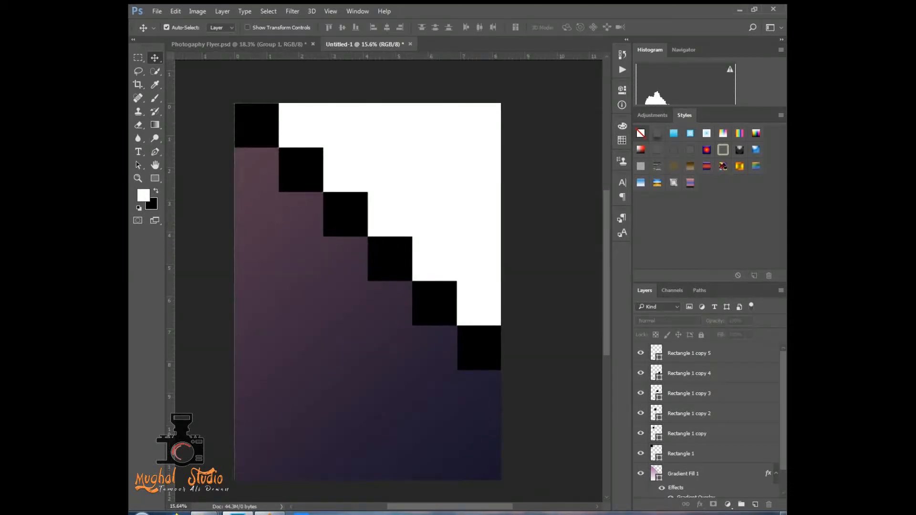
left_click(256, 126, "ctrl")
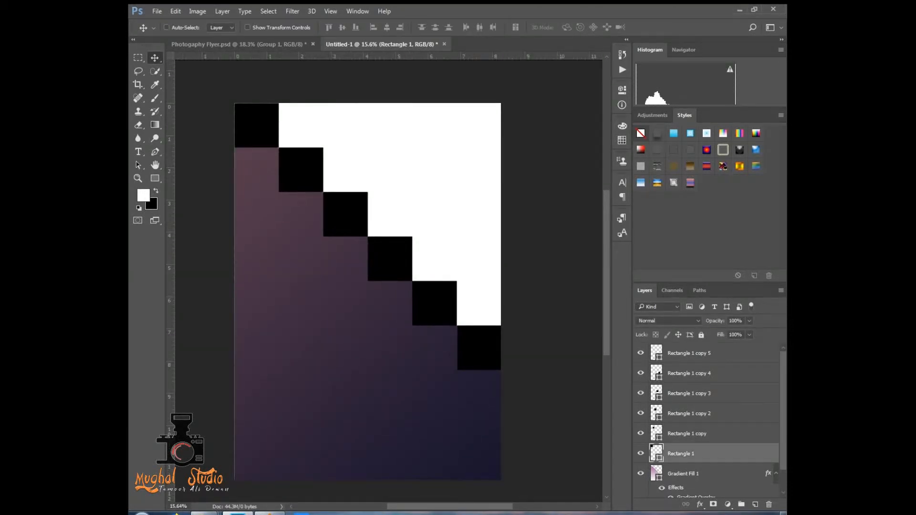
left_click(689, 353, "ctrl")
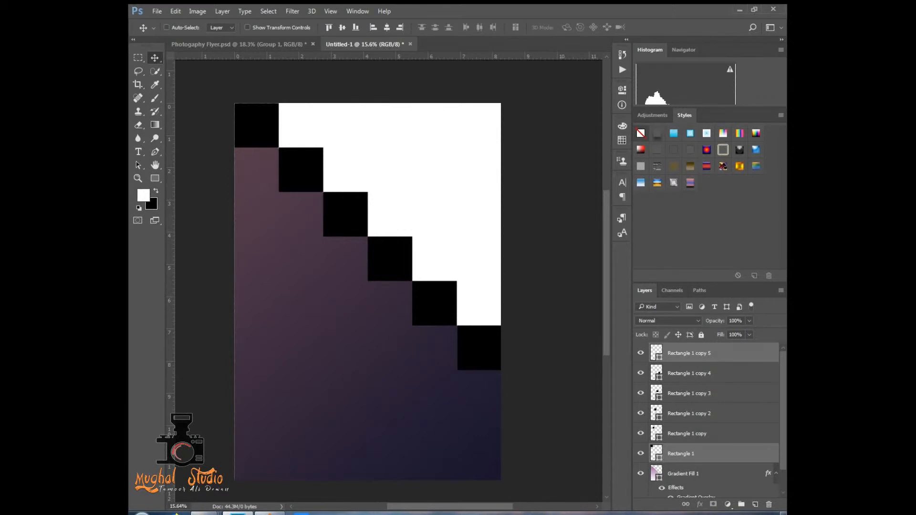
left_click(689, 353, "ctrl")
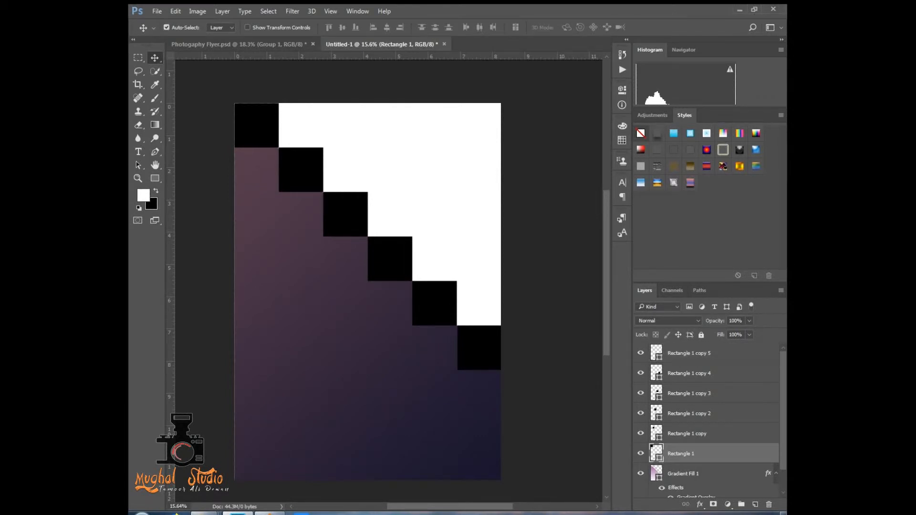
left_click(689, 354, "shift")
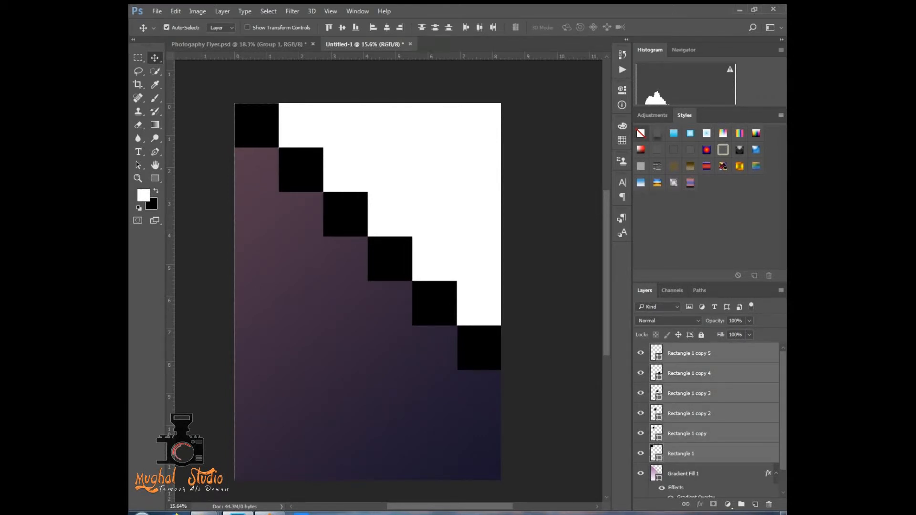
key("ctrl+e")
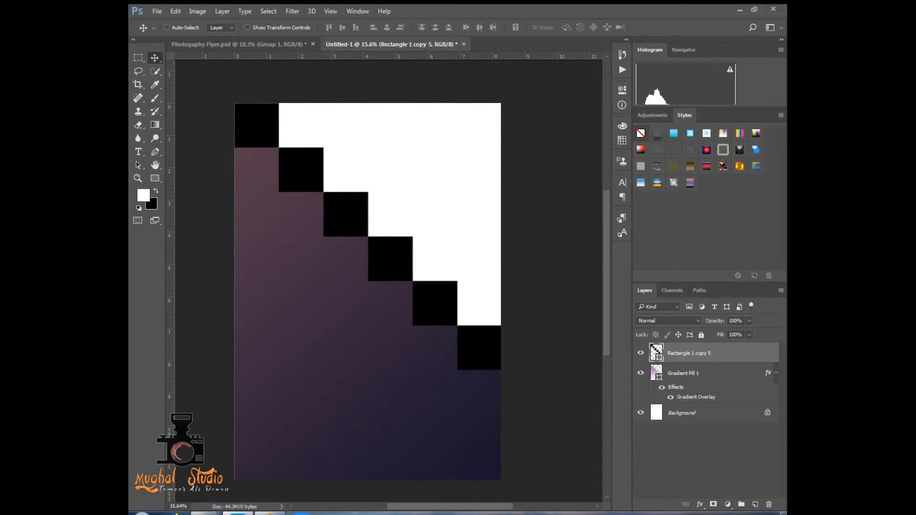
- Rasterize the merged squares layer
right_click(687, 353)
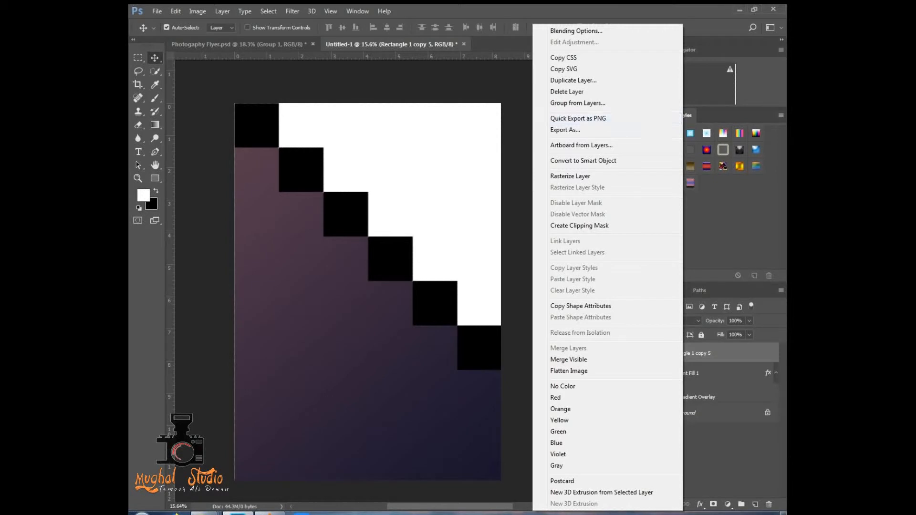
key("Escape")
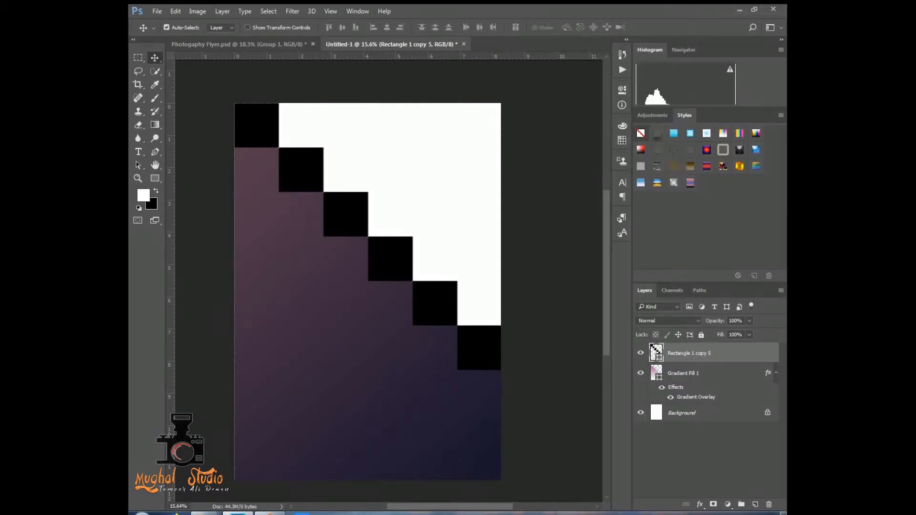
right_click(656, 353)
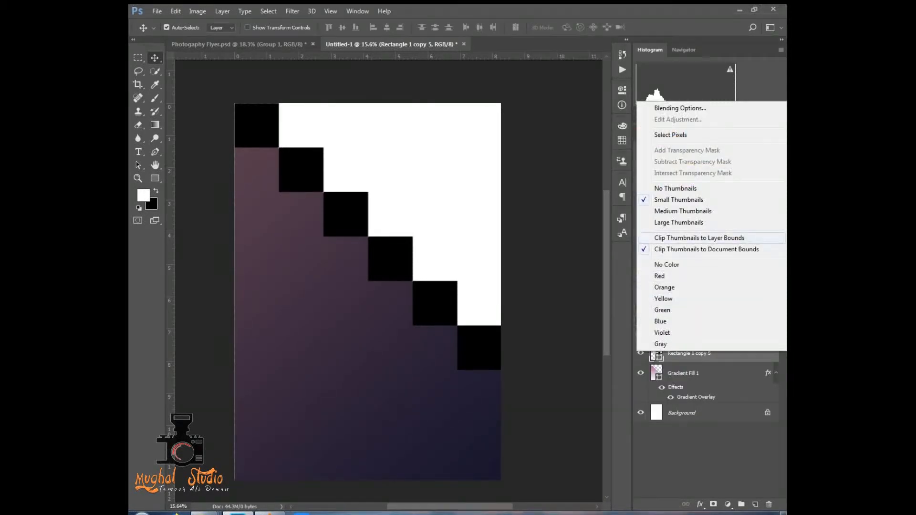
key("Escape")
right_click(699, 353)
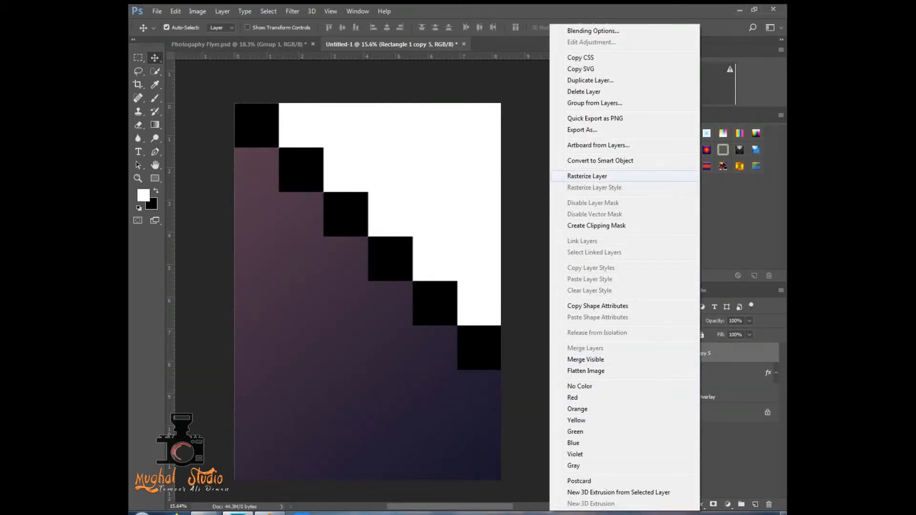
left_click(586, 176)
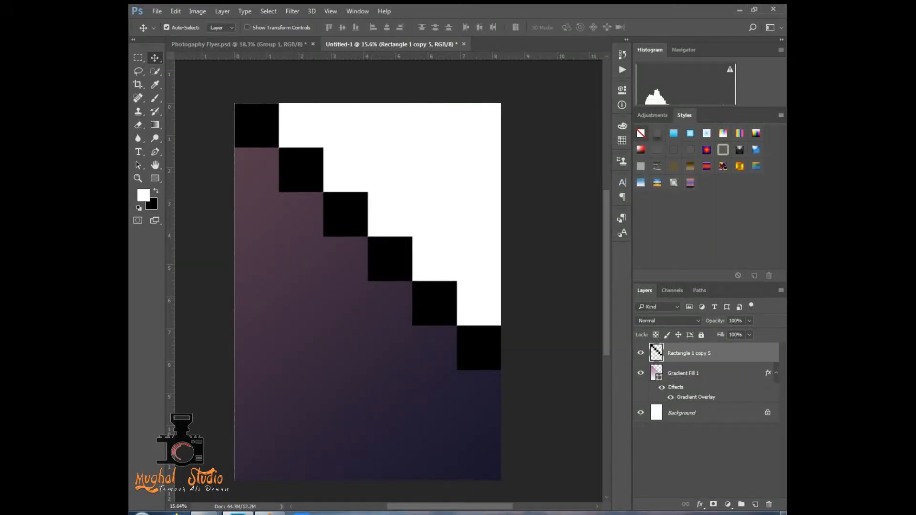
- Collapse the effects list of the Gradient Fill 1 layer and rasterize that layer
left_click(775, 373)
left_click(692, 373)
right_click(692, 373)
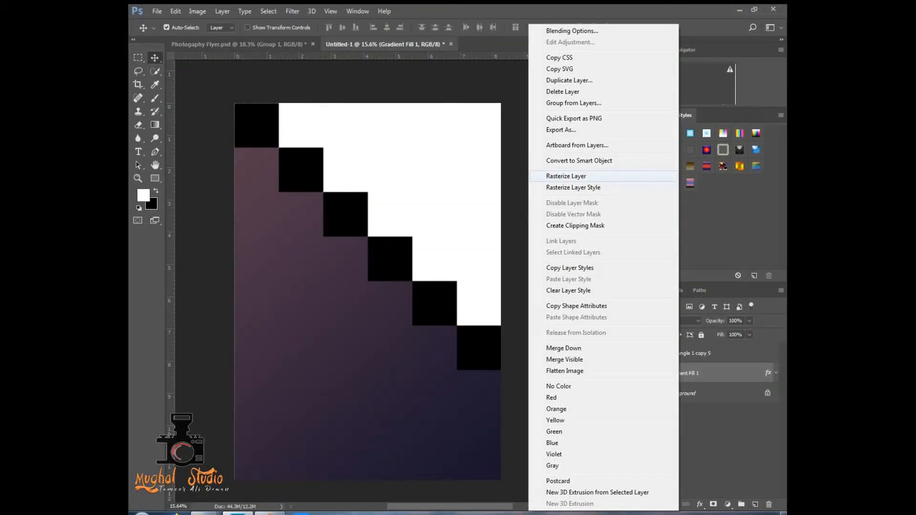
left_click(566, 176)
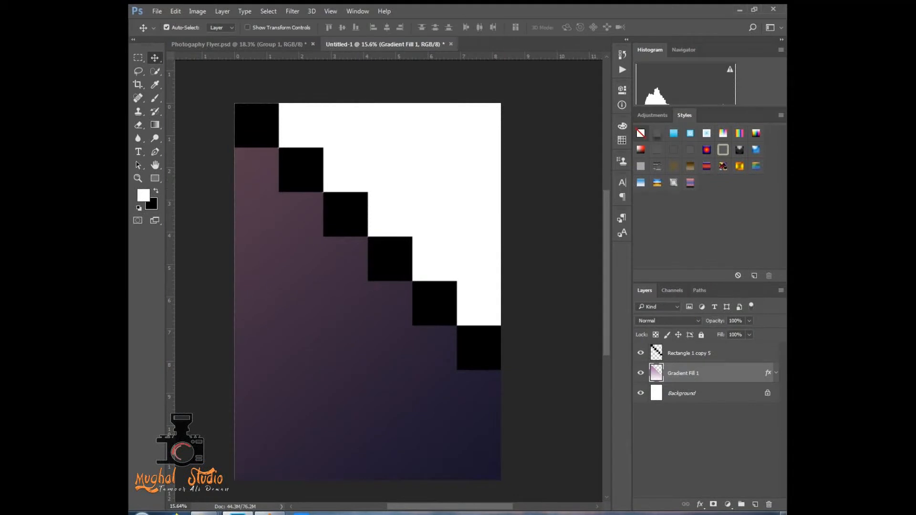
- Load the diagonal squares' pixels as a selection and make the Gradient Fill 1 layer active
left_click(690, 352)
left_click(656, 353, "ctrl")
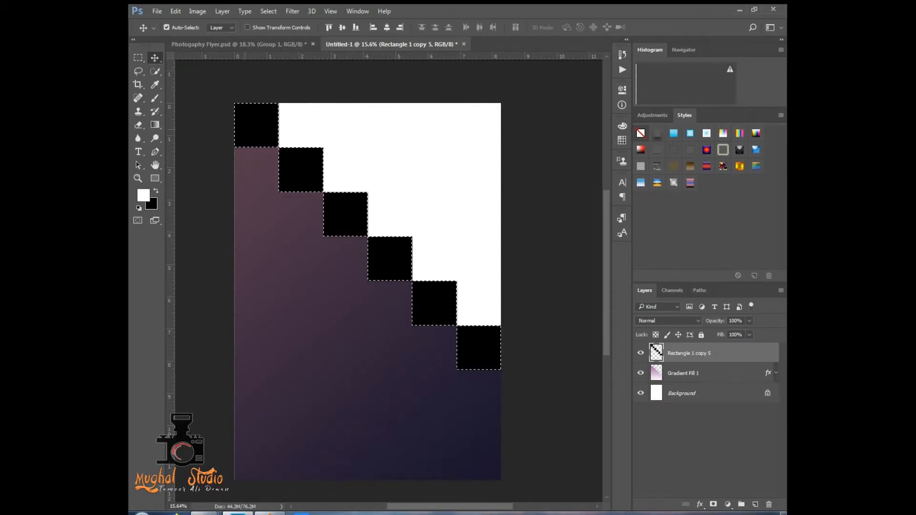
scroll(301, 203, "up", 1)
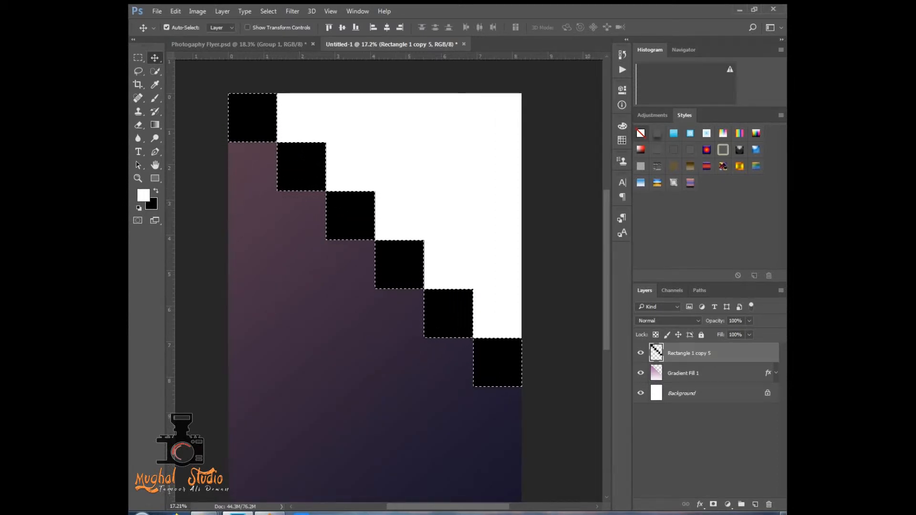
left_click(701, 373)
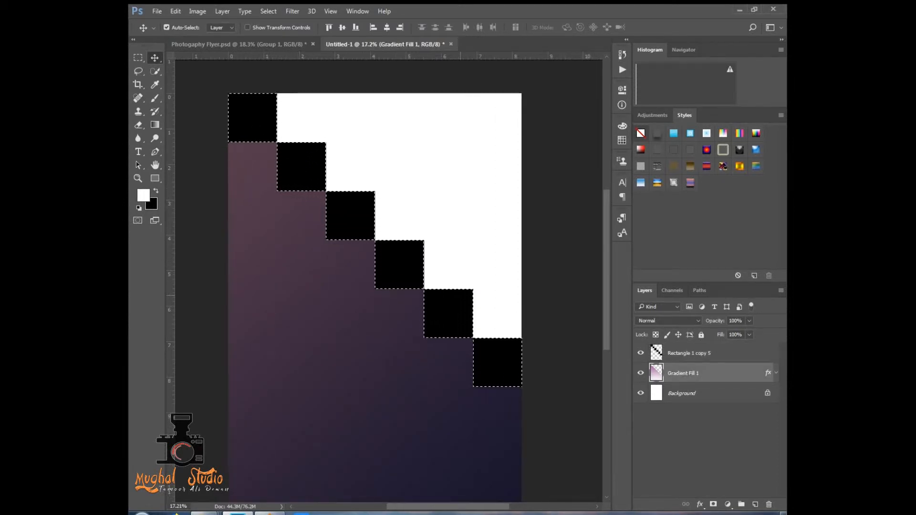
- Erase the gradient inside the selected squares with a hard round 1811 px Eraser, then deselect and return to the Move tool
key("e")
right_click(348, 212)
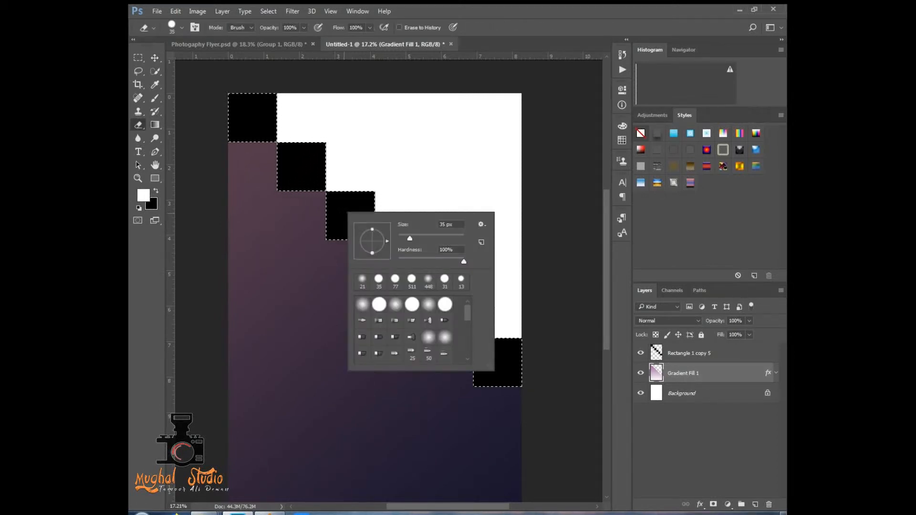
left_click_drag(409, 238, 453, 238)
left_click(238, 94)
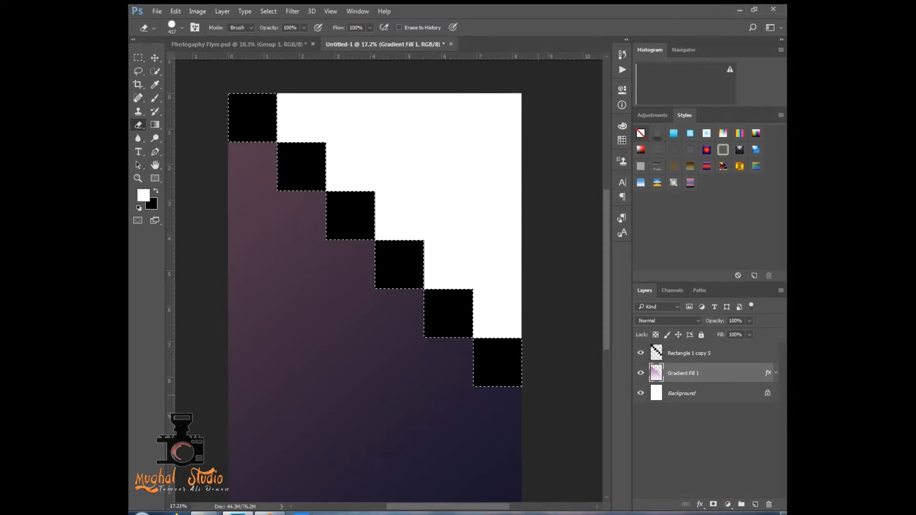
right_click(357, 223)
left_click_drag(464, 249, 468, 249)
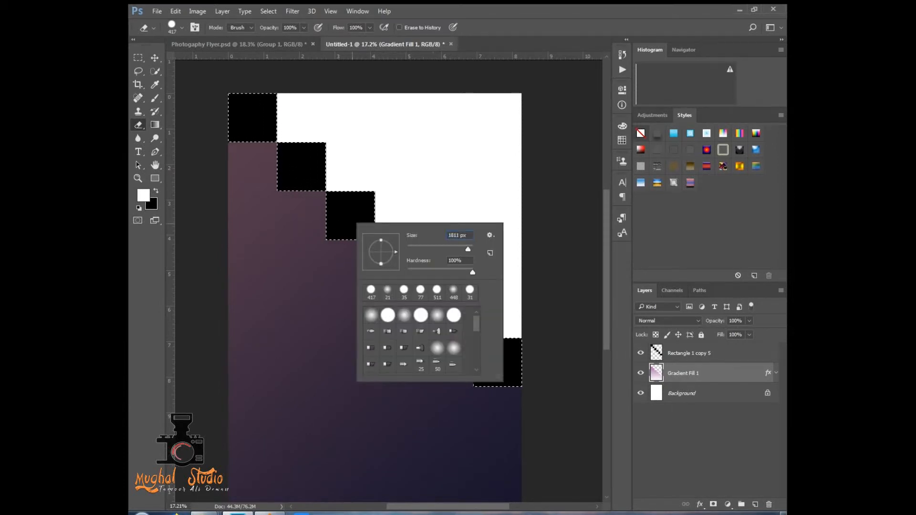
key("Return")
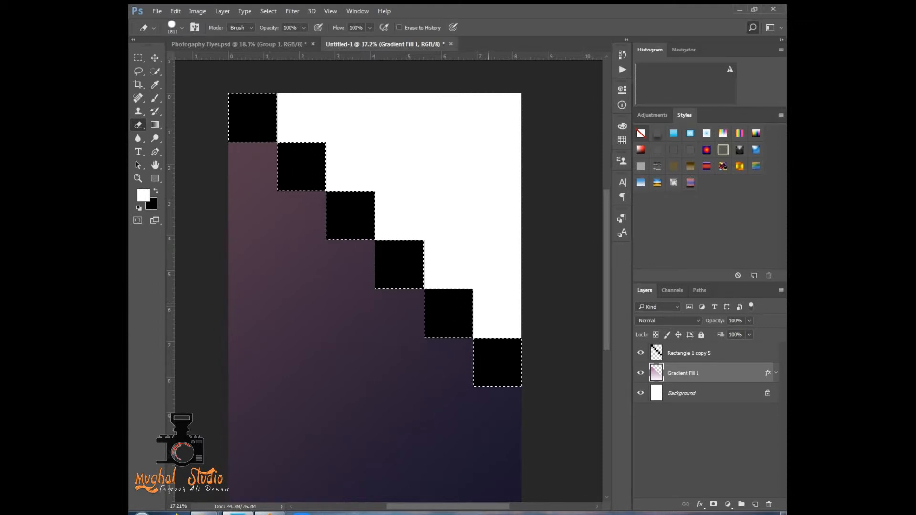
left_click(752, 27)
key("Escape")
key("ctrl+d")
key("v")
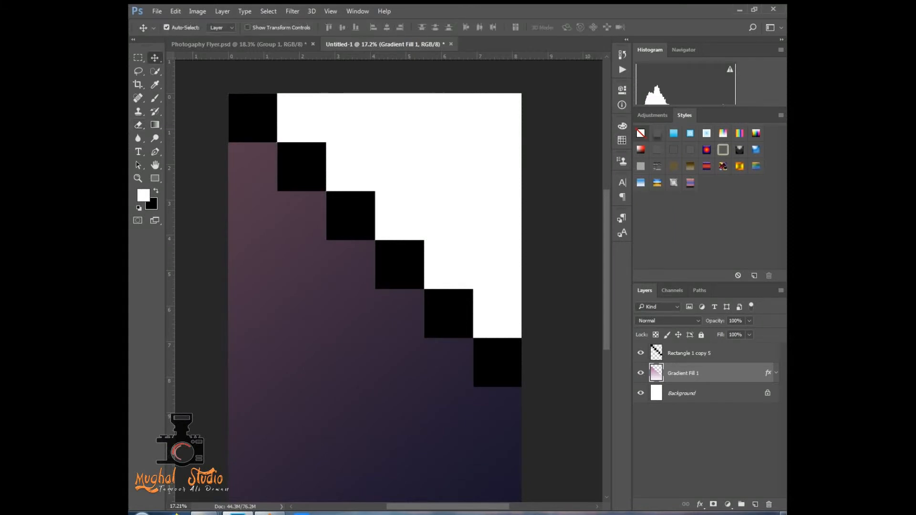
- Set the merged squares layer's opacity to 70% and deselect the layer
left_click(688, 354)
left_click(749, 321)
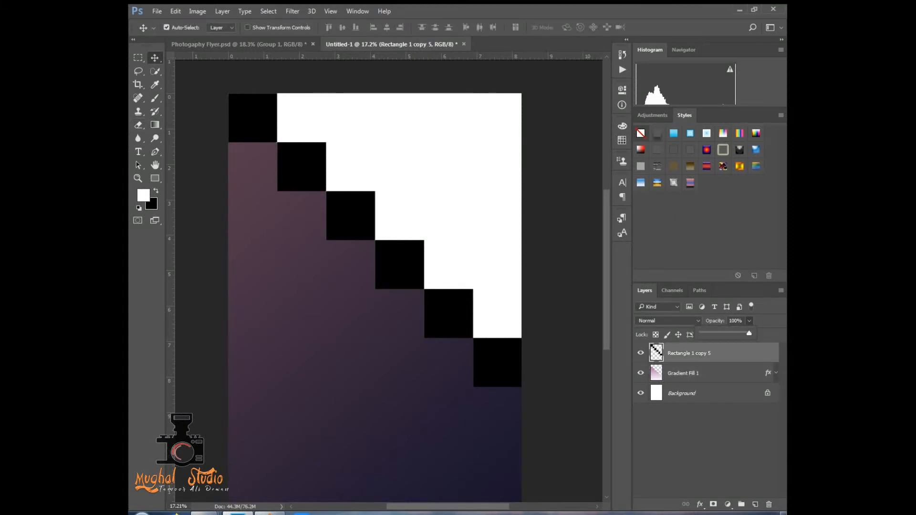
left_click(735, 321)
type("70")
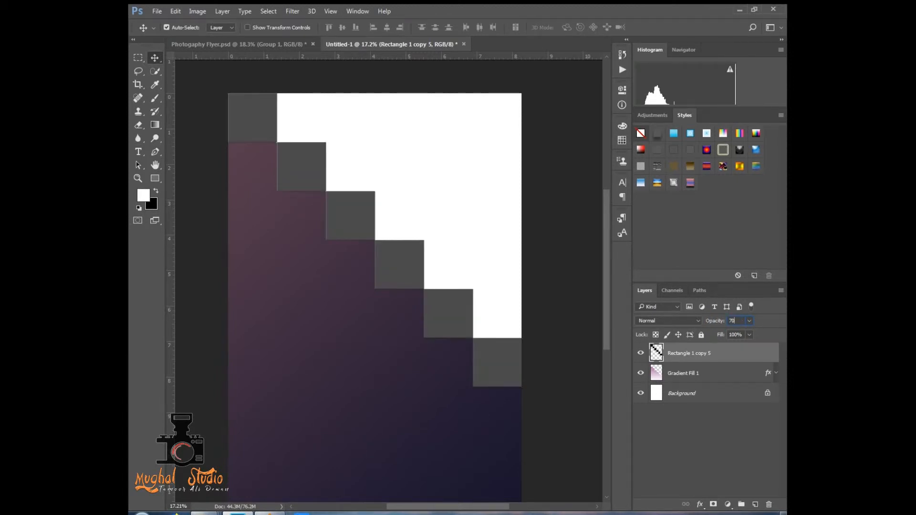
left_click(466, 166)
- Place the poolside portrait image 12981 from the wallpaper folder and align it with the page's top edge
scroll(333, 209, "up", 20)
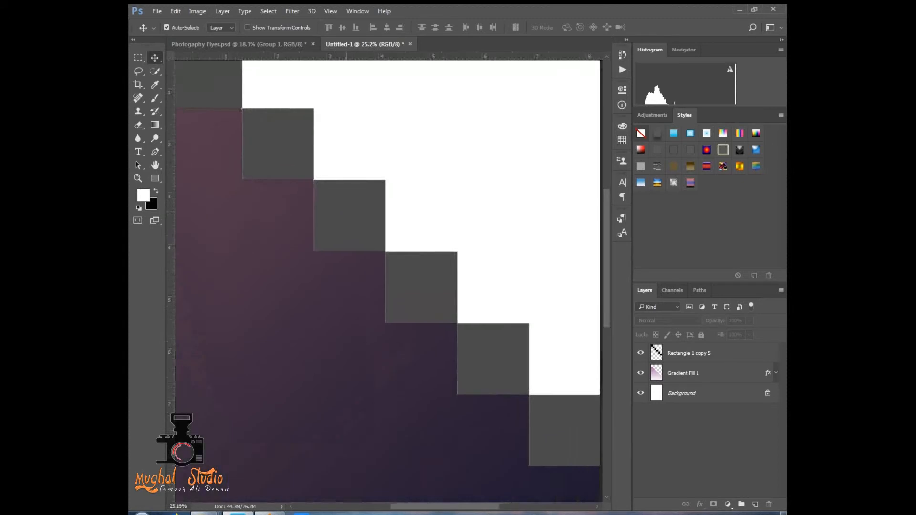
scroll(419, 304, "down", 20)
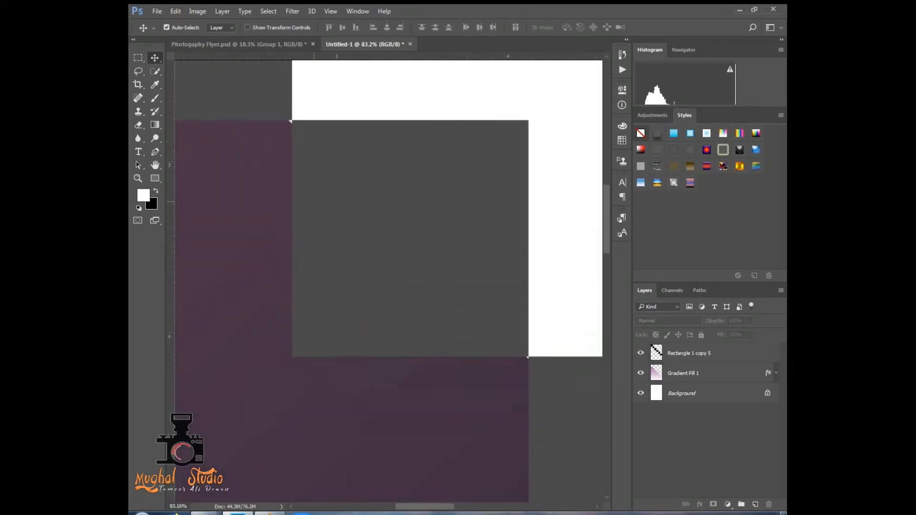
scroll(388, 285, "down", 5)
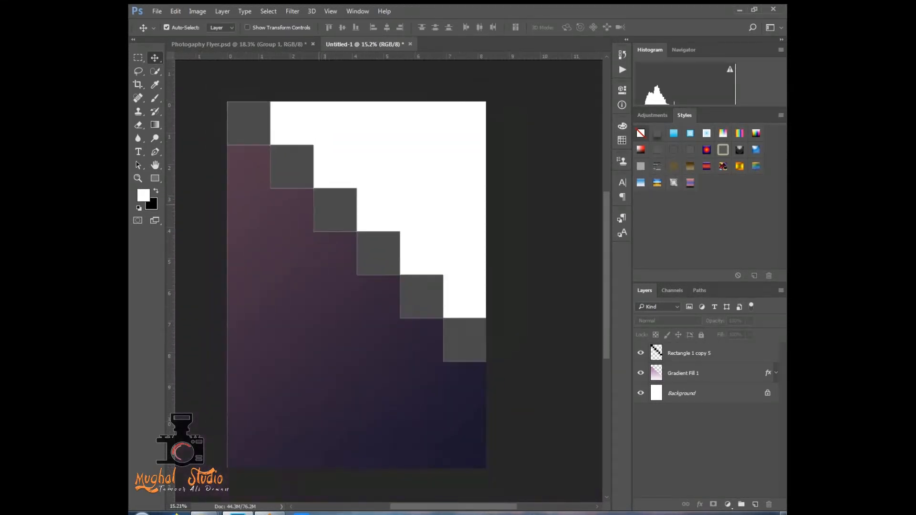
scroll(369, 271, "up", 1)
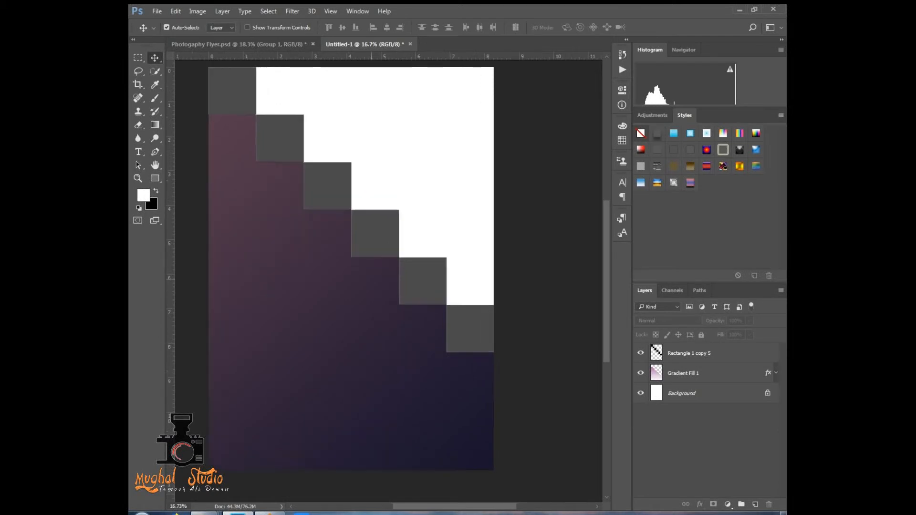
scroll(350, 267, "down", 1)
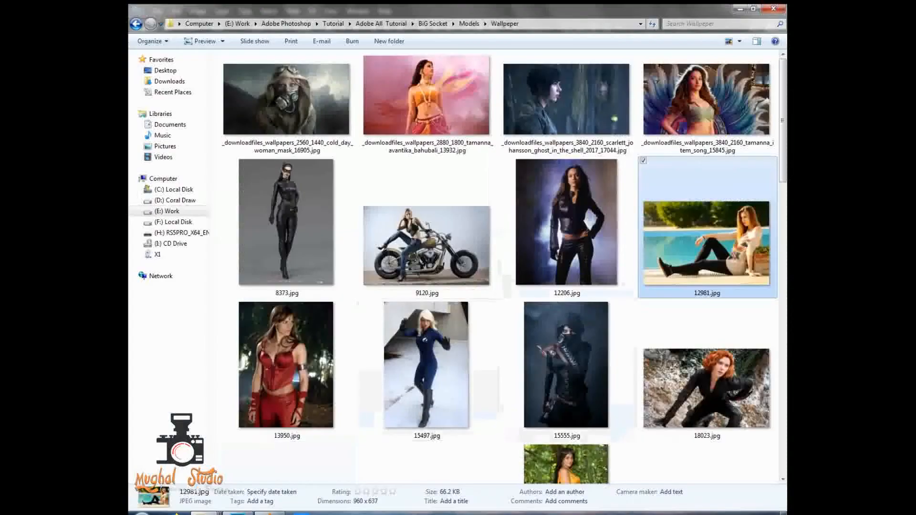
left_click_drag(705, 243, 383, 122)
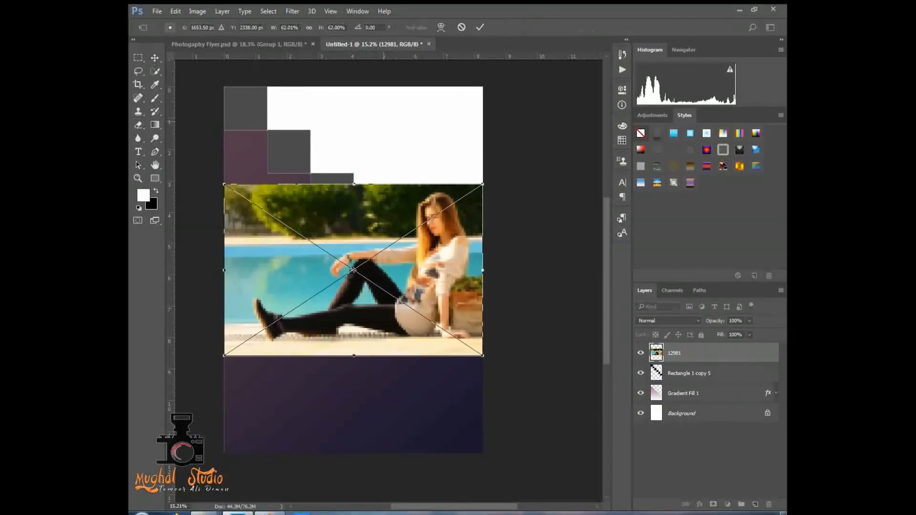
left_click_drag(383, 246, 384, 149)
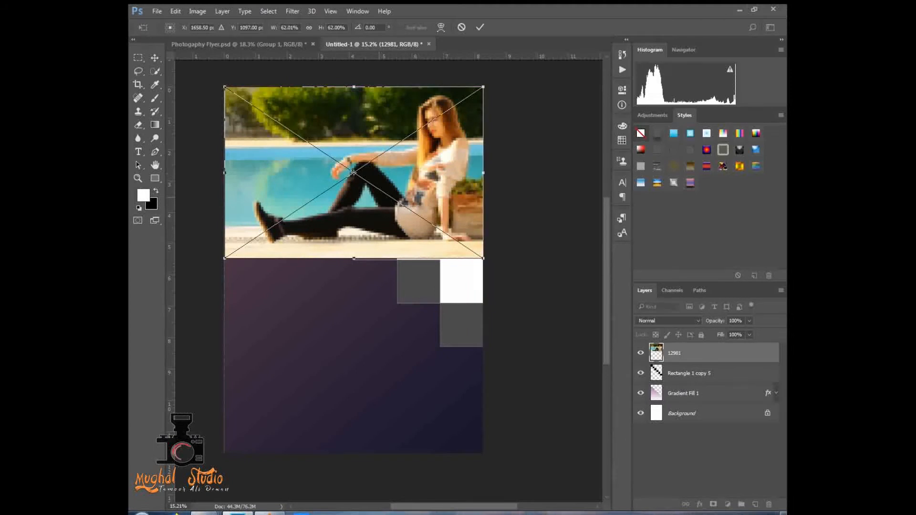
- Stretch the placed photo's height to about 95.6% so it reaches below the lowest square, and move its layer beneath Gradient Fill 1
left_click_drag(382, 258, 401, 351)
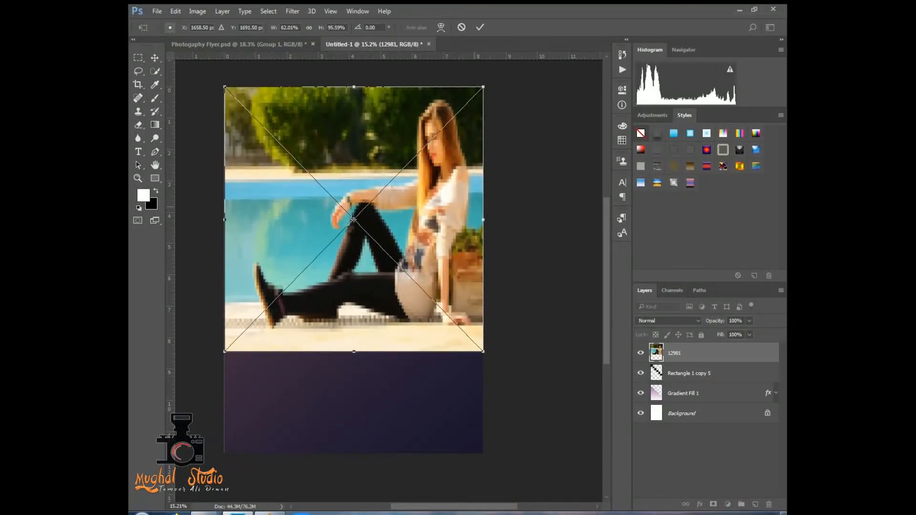
left_click_drag(483, 219, 483, 220)
key("Return")
left_click_drag(681, 353, 682, 402)
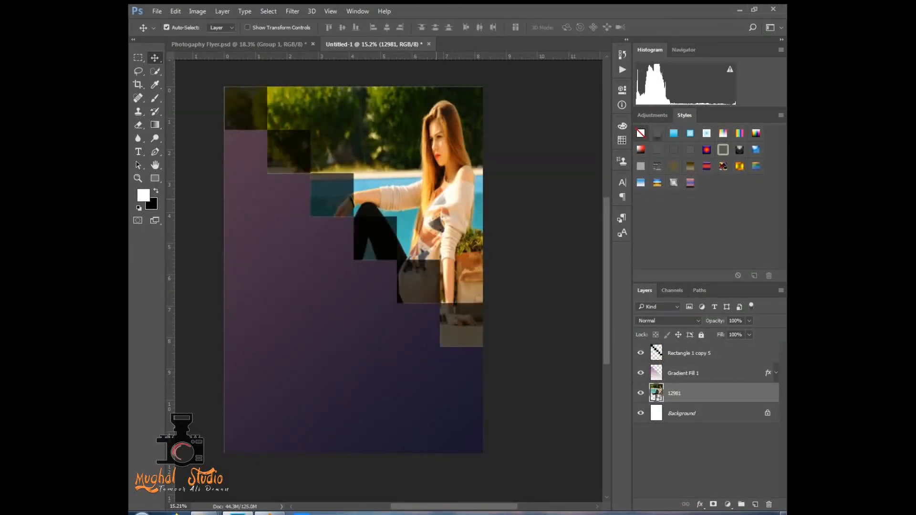
- Set the Gradient Fill 1 layer's opacity to 95%, then make the squares layer active
left_click(683, 373)
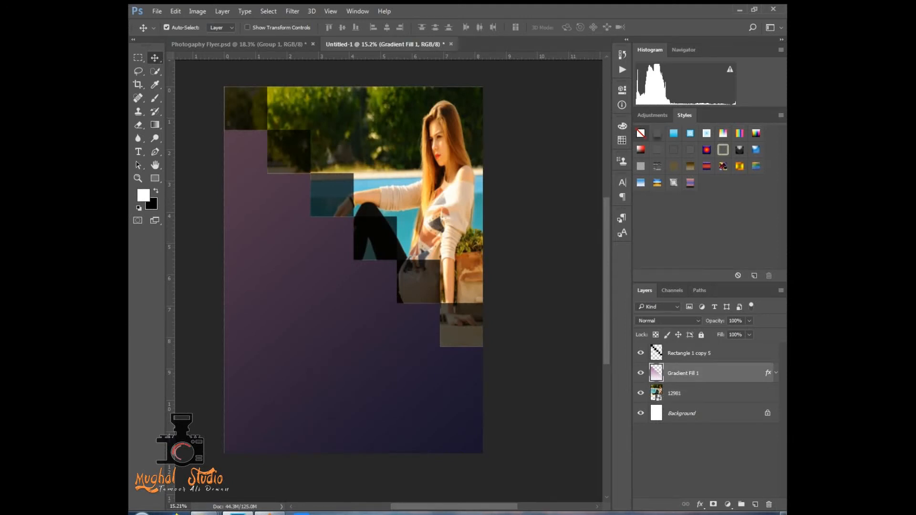
left_click(749, 321)
left_click(749, 321)
type("95")
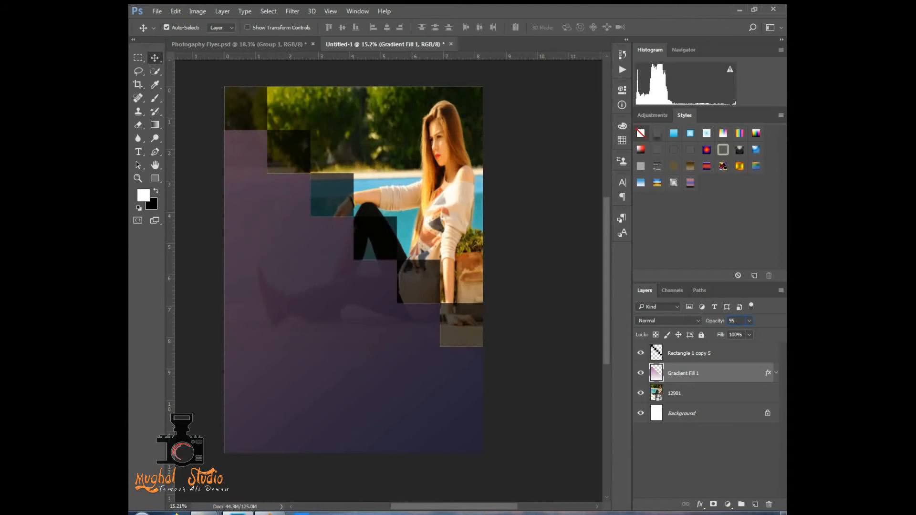
left_click(450, 247)
left_click(419, 278)
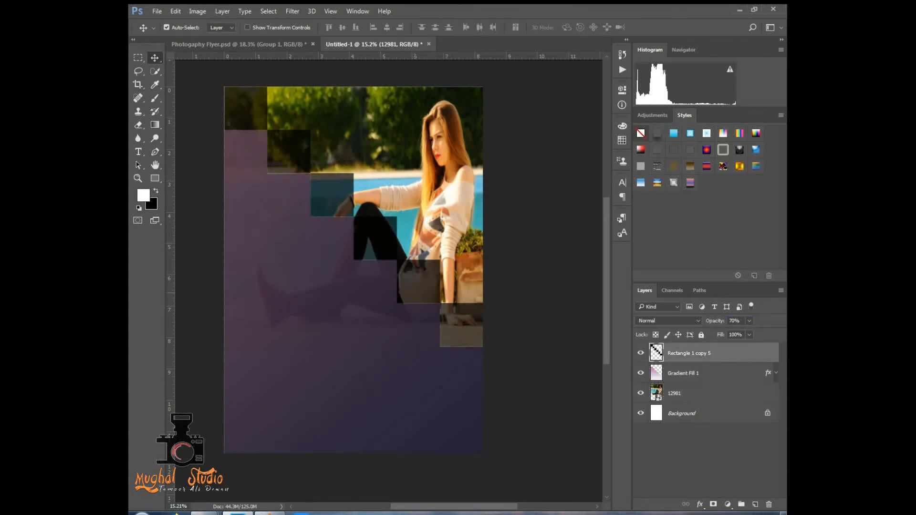
- Copy Group 1 with the logo, text and thumbnails from Photography Flyer.psd into Untitled-1 above the squares layer and make it visible
scroll(415, 278, "up", 5)
scroll(415, 278, "down", 4)
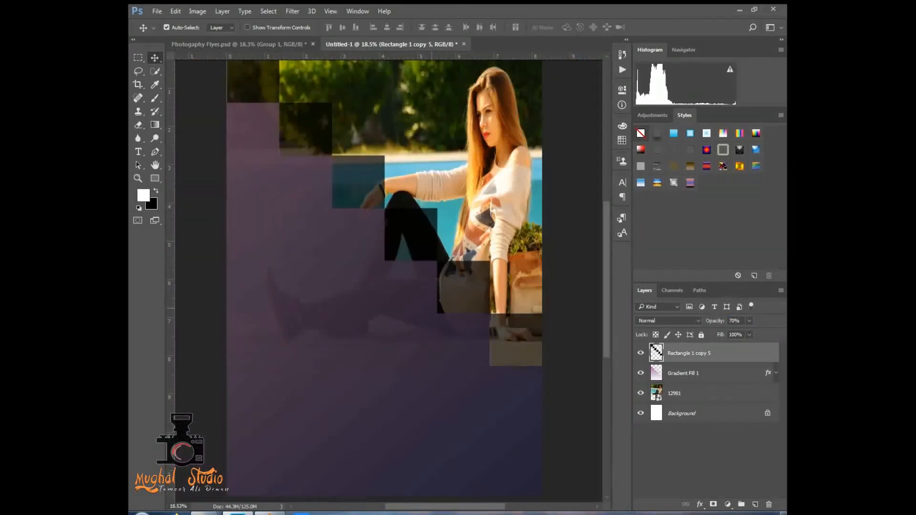
left_click_drag(421, 314, 397, 302)
left_click(257, 44)
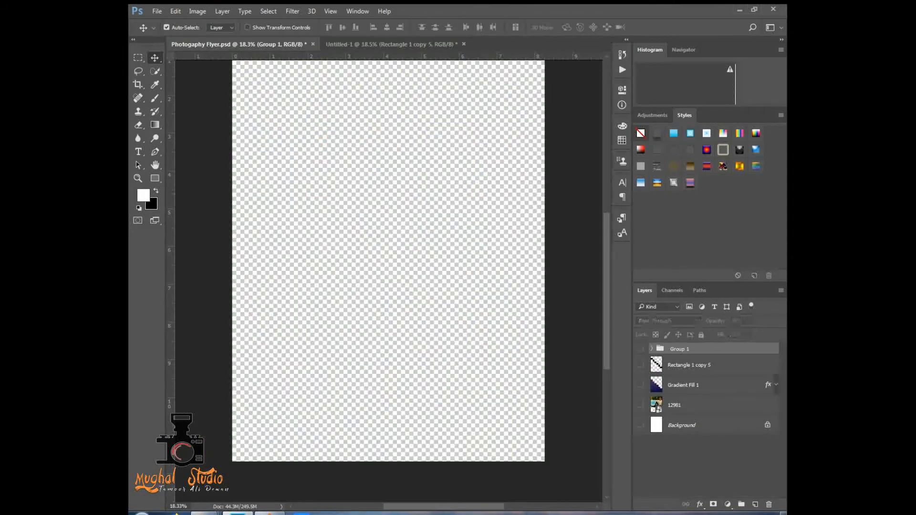
left_click_drag(679, 348, 347, 291)
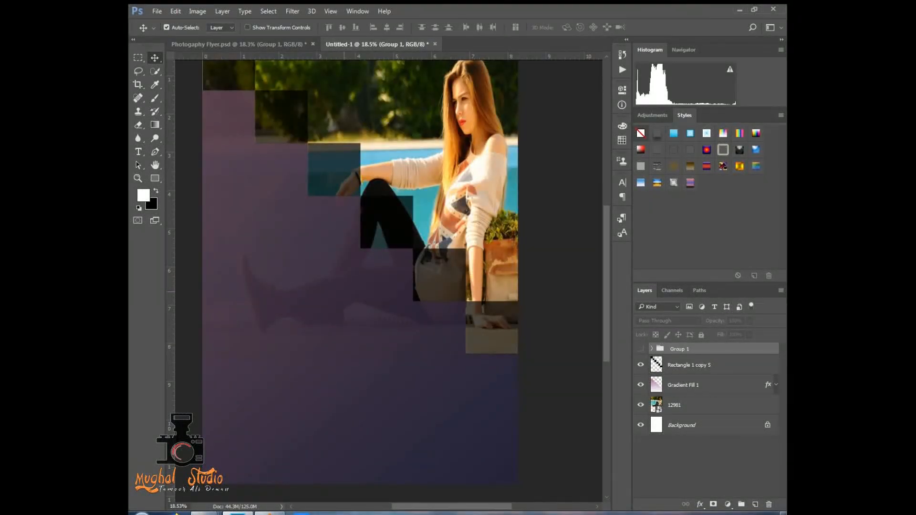
left_click(640, 349)
scroll(376, 225, "down", 1)
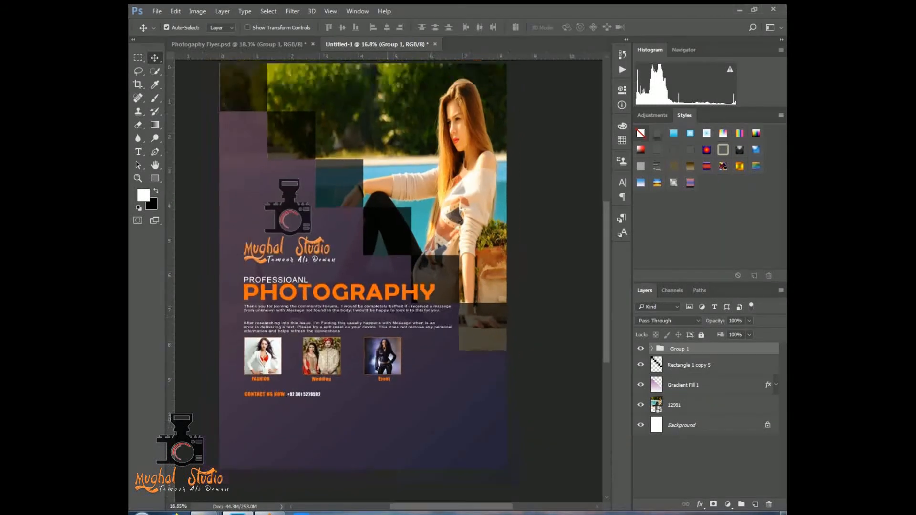
left_click_drag(330, 284, 334, 307)
key("ctrl+z")
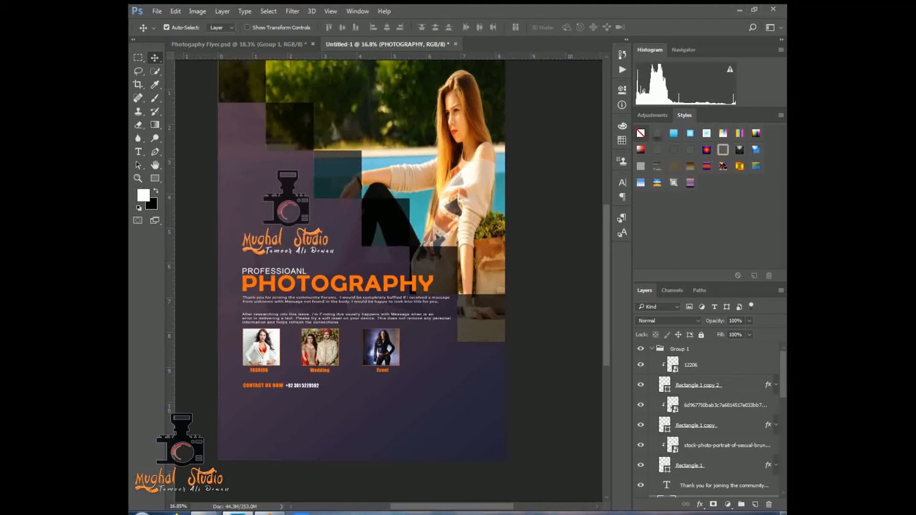
left_click(679, 349)
left_click(652, 349)
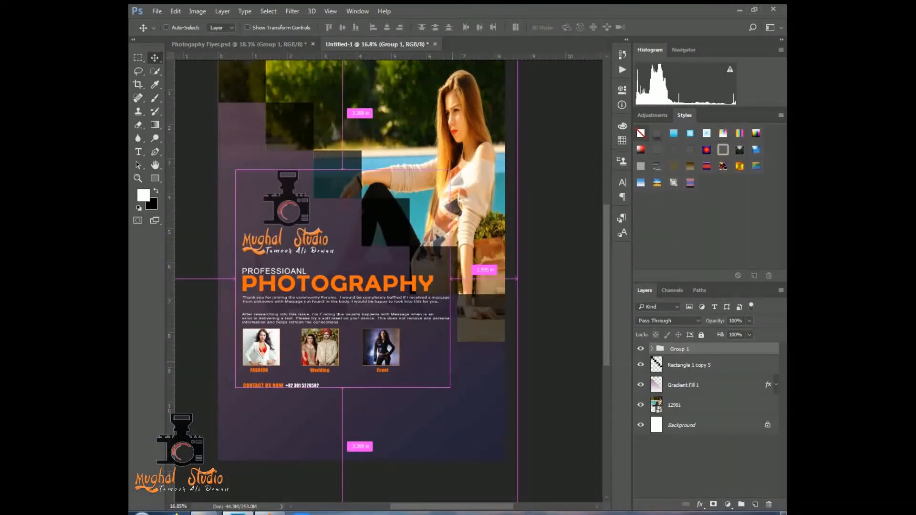
- Move Group 1 down into the flyer's lower-left gradient area and scale it to about 111% width and 116% height
key("ctrl+t")
left_click_drag(343, 279, 341, 338)
left_click_drag(447, 229, 489, 228)
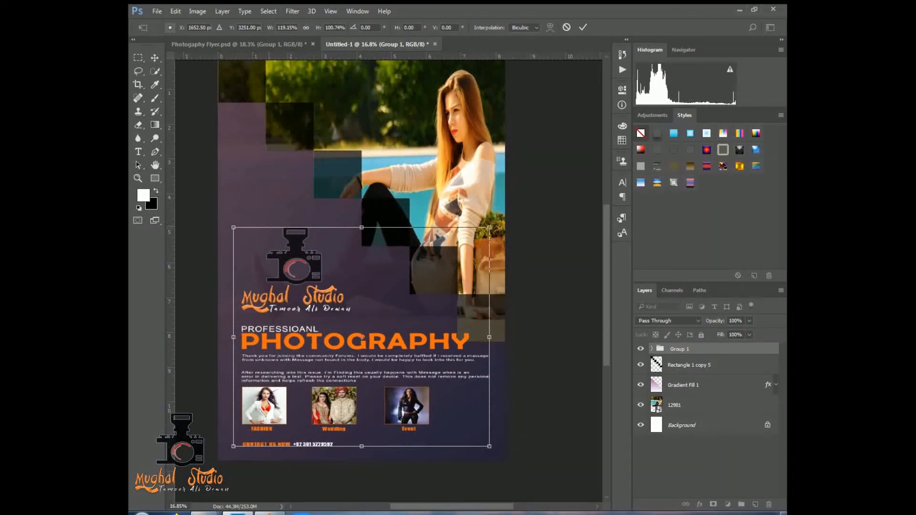
left_click_drag(234, 227, 218, 206)
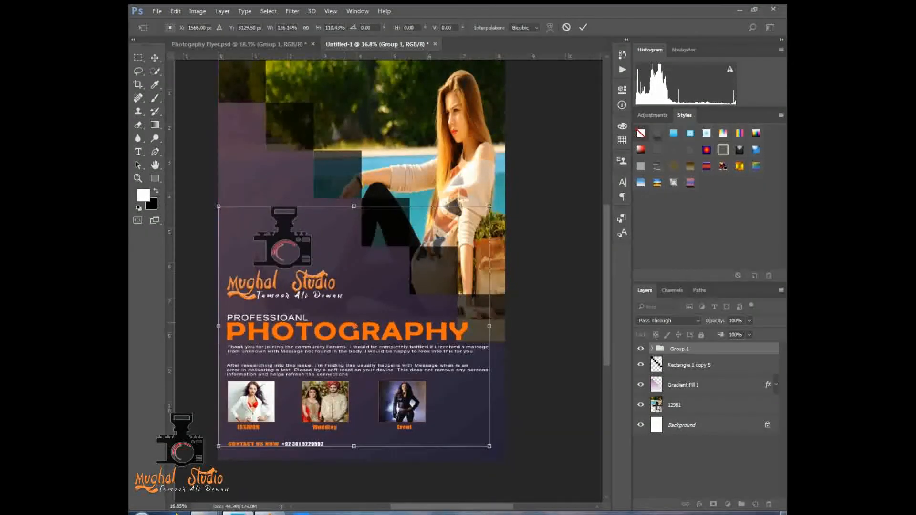
left_click_drag(490, 327, 469, 327)
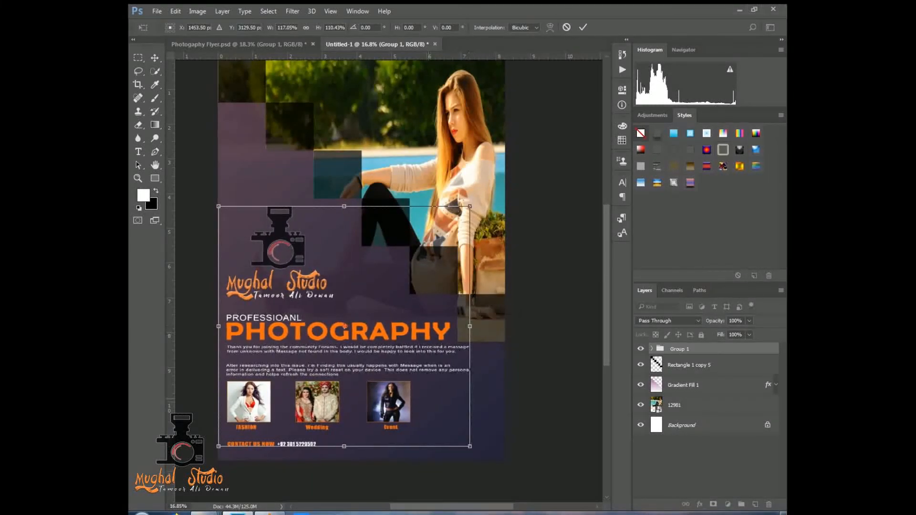
left_click_drag(344, 446, 344, 449)
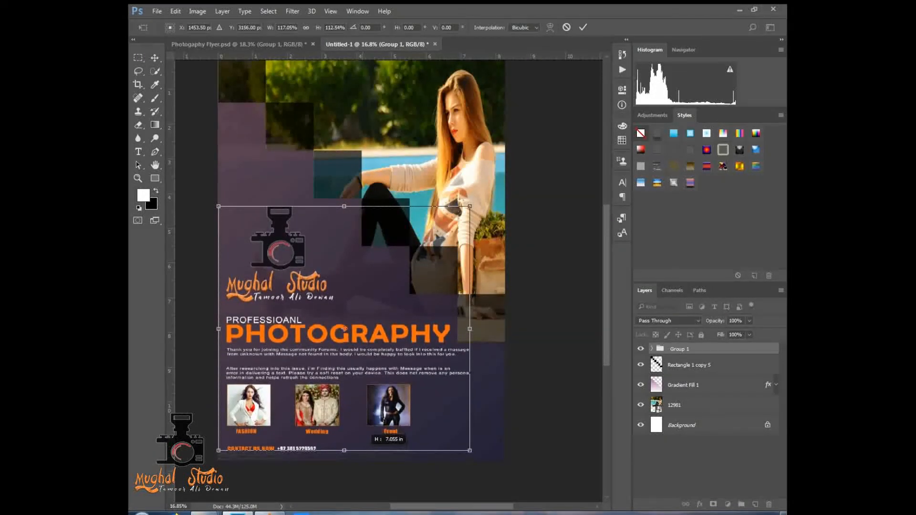
left_click_drag(312, 248, 314, 248)
left_click_drag(345, 206, 346, 198)
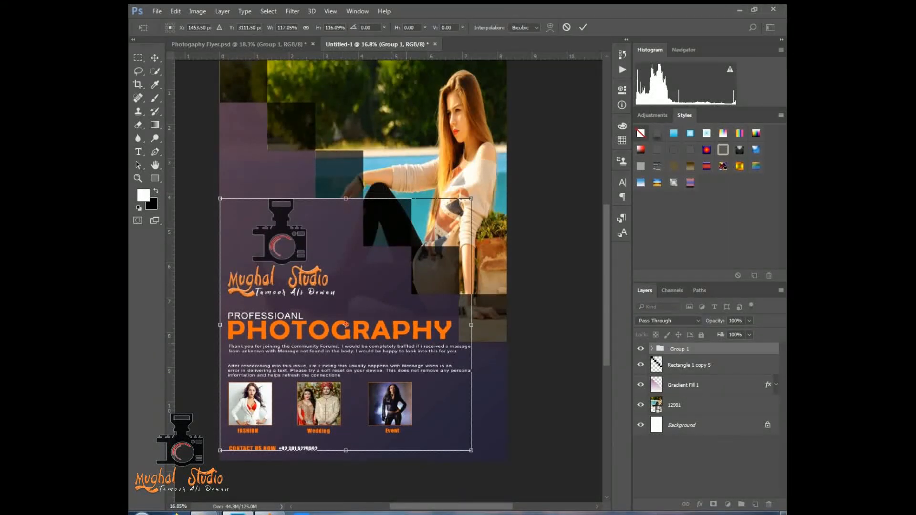
left_click_drag(220, 324, 233, 325)
left_click_drag(353, 198, 352, 198)
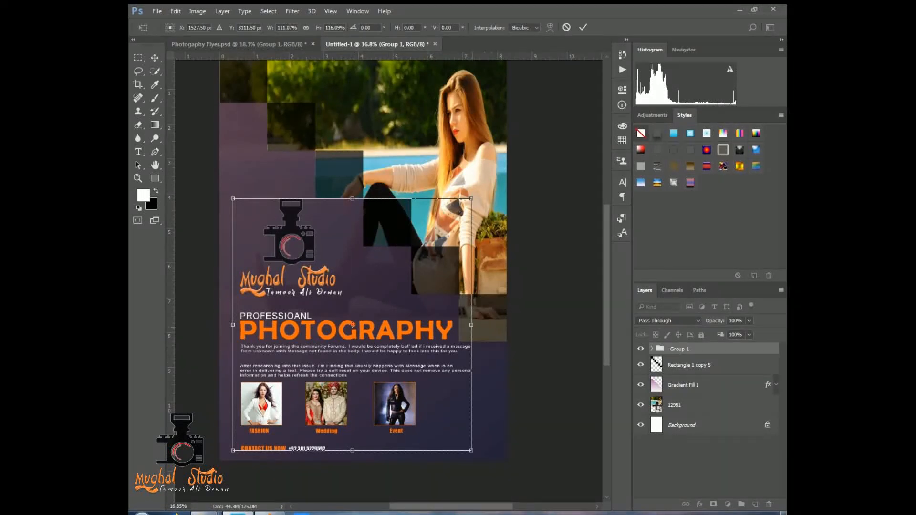
key("Return")
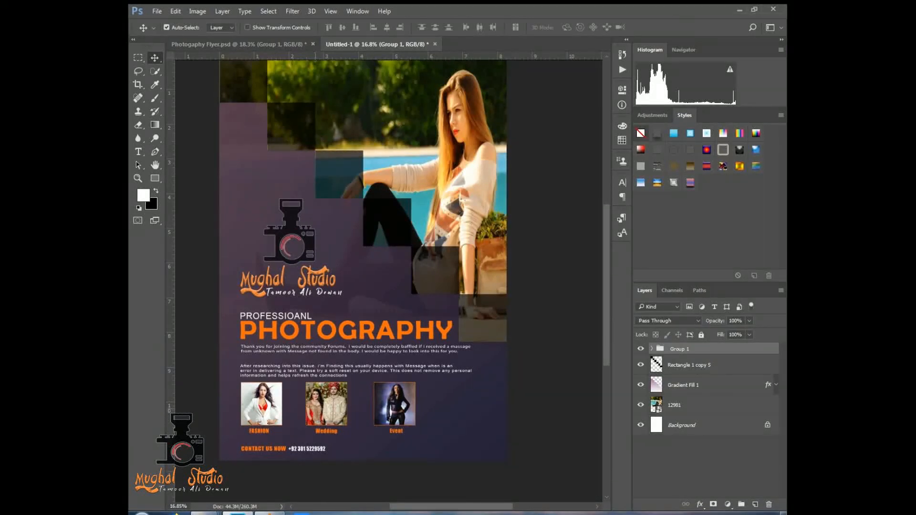
left_click_drag(311, 346, 325, 356)
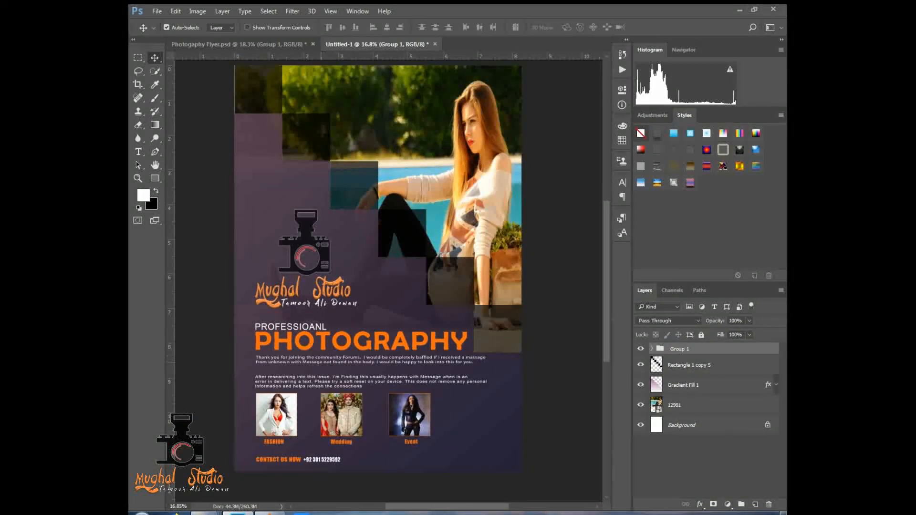
scroll(248, 307, "up", 2)
left_click_drag(341, 338, 343, 351)
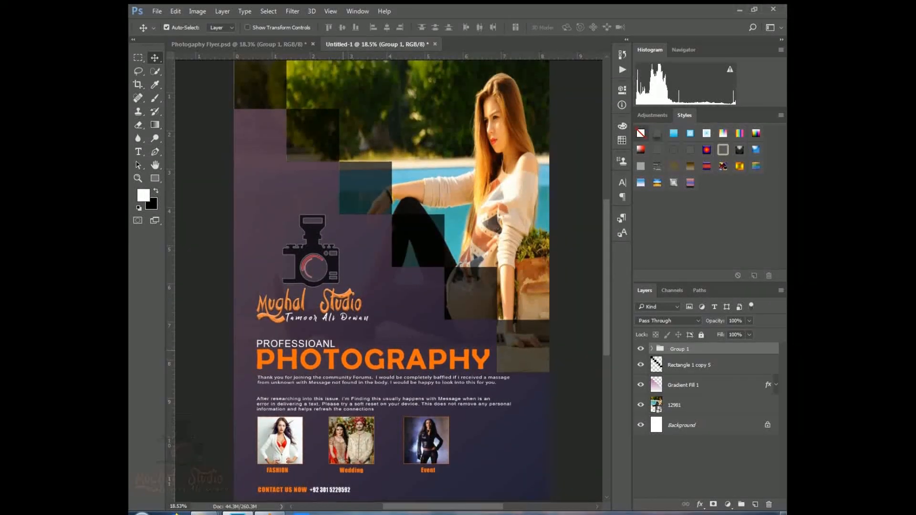